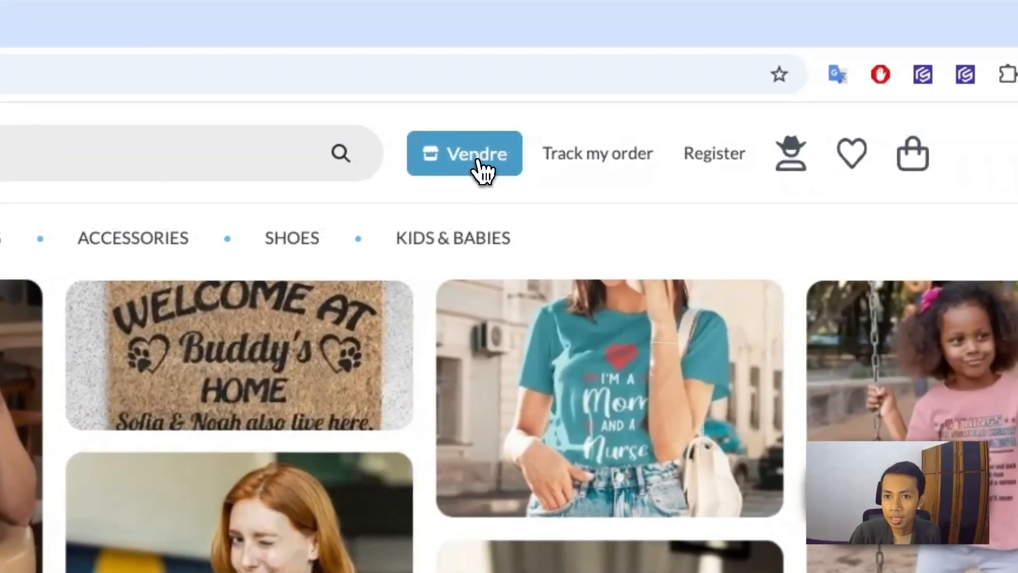
# Step: Start a new product for sale in the print on demand category
pyautogui.click(480, 171)
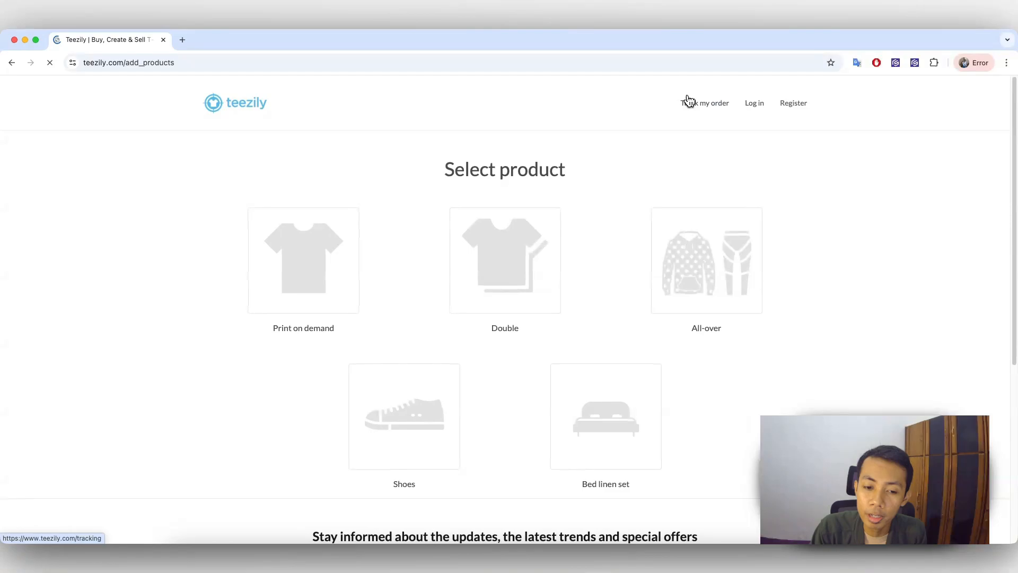
pyautogui.scroll(-2, 688, 100)
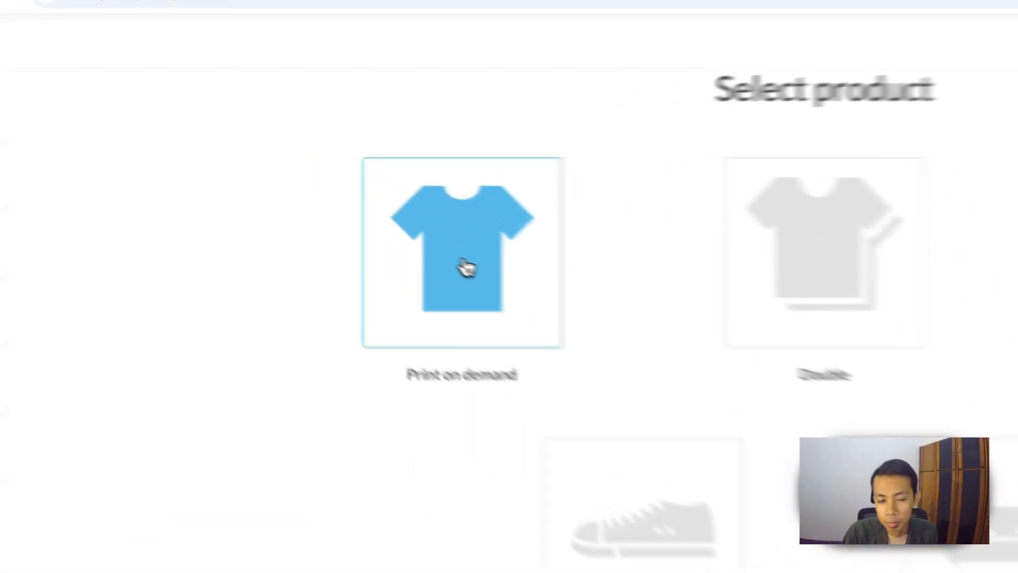
pyautogui.click(467, 267)
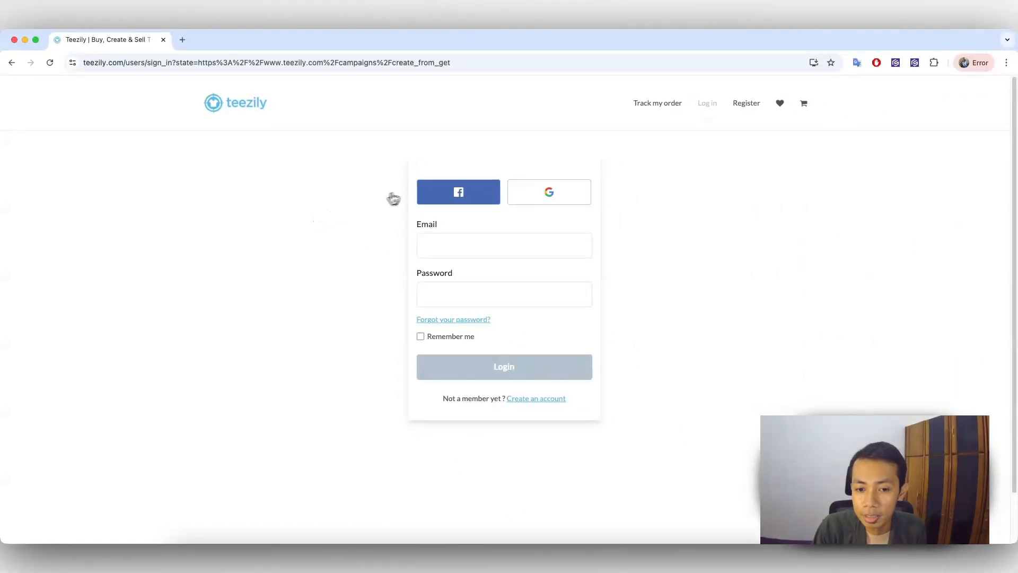
# Step: Sign in to Teezily with the listed Google account and approve the access
pyautogui.click(559, 199)
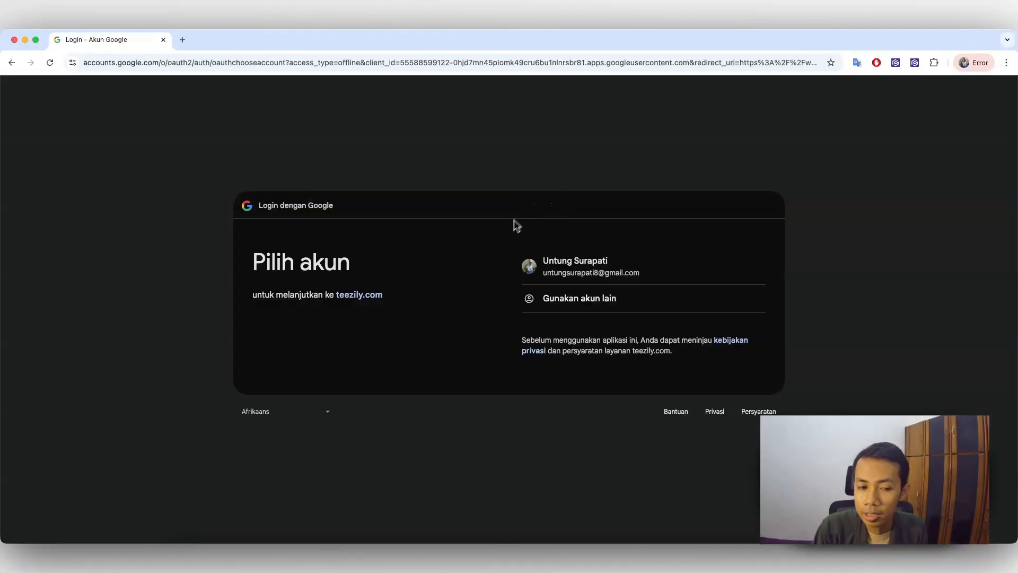
pyautogui.click(601, 270)
pyautogui.click(721, 363)
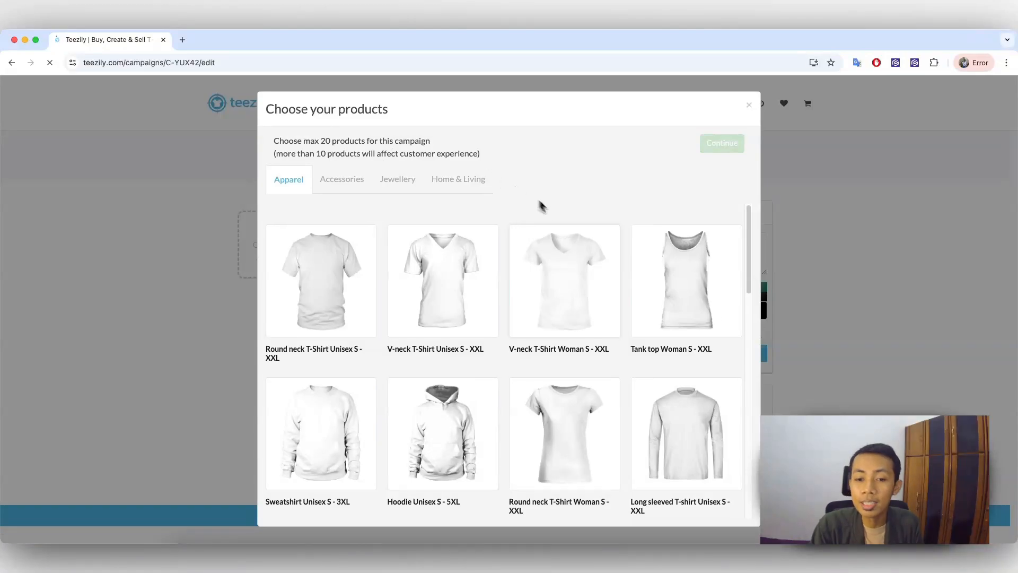
# Step: Choose the Long sleeved T-shirt Unisex S - XXL as the campaign's product and continue to the design editor
pyautogui.scroll(-2, 583, 223)
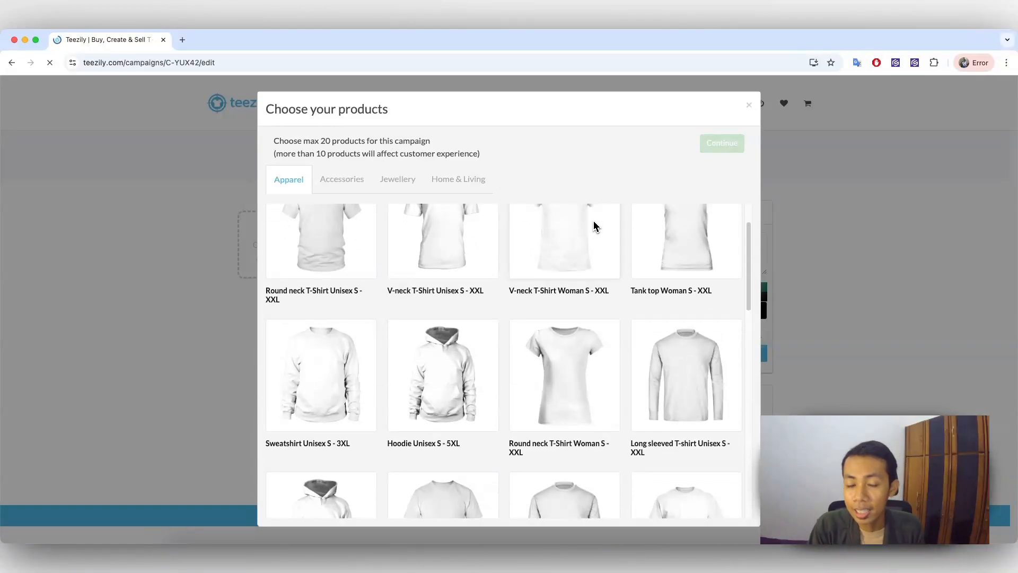
pyautogui.scroll(2, 587, 227)
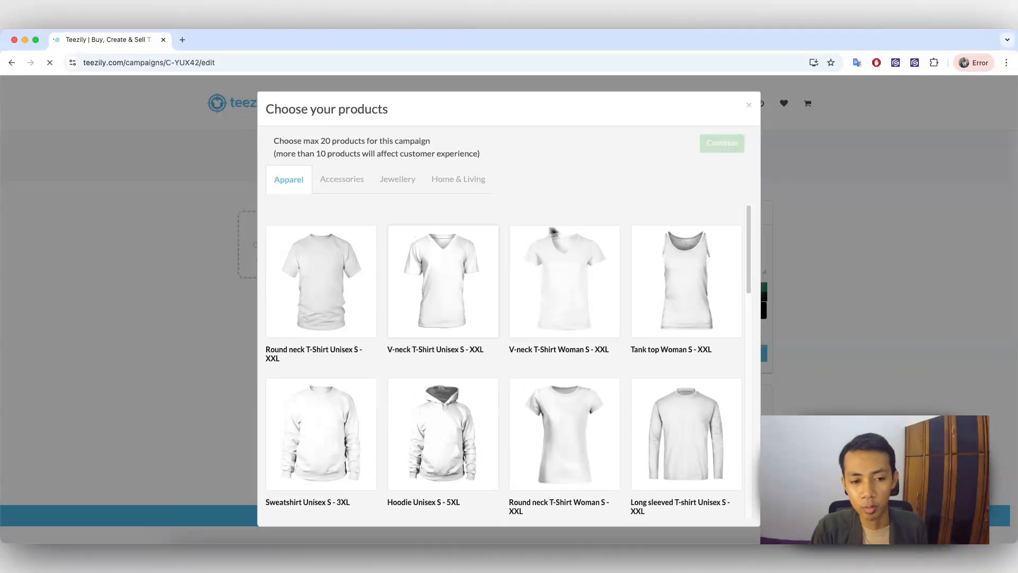
pyautogui.scroll(-1, 541, 292)
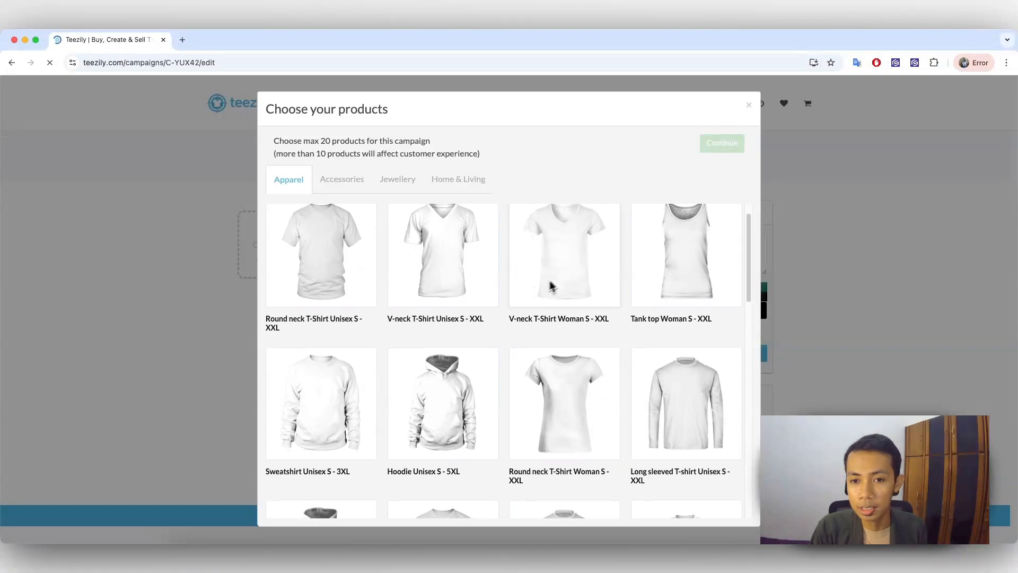
pyautogui.scroll(-2, 603, 307)
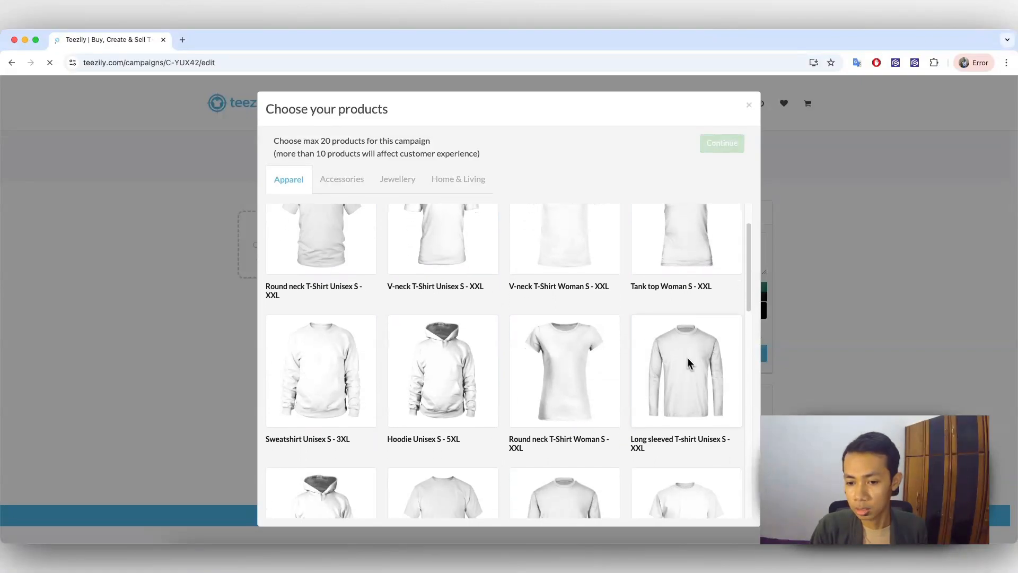
pyautogui.click(689, 374)
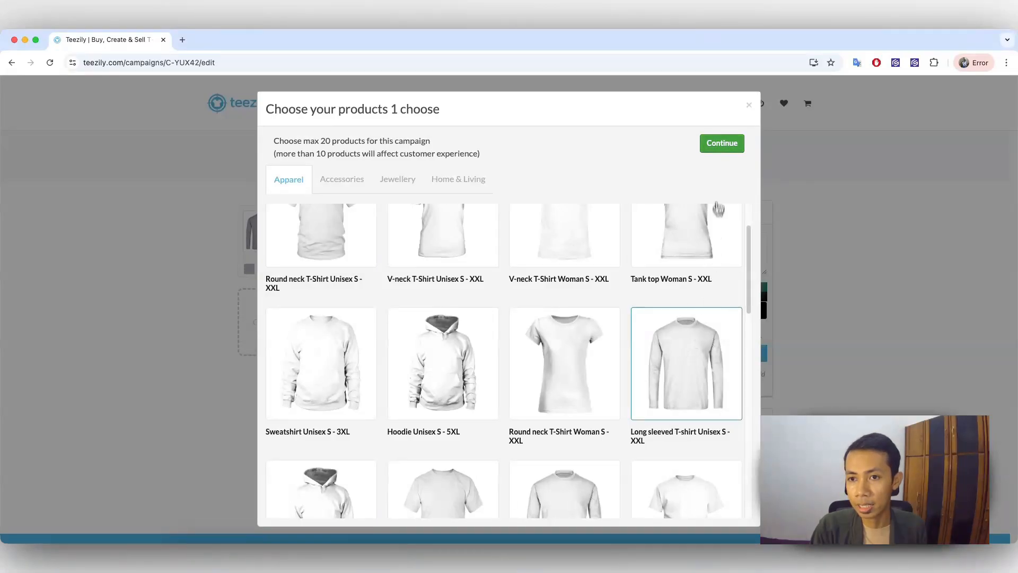
pyautogui.click(720, 149)
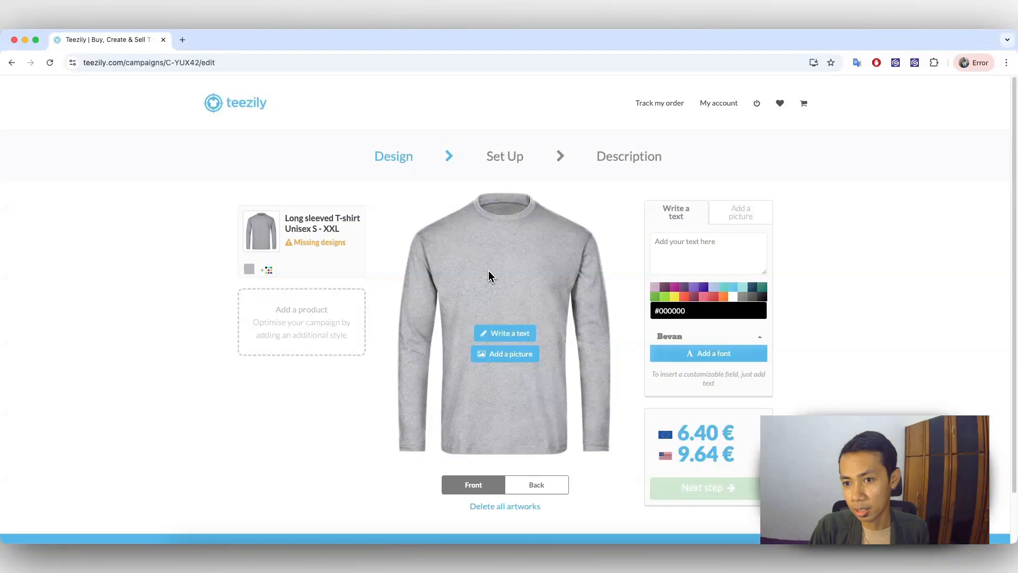
# Step: Add white as a shirt colour and place FOTO-removebg-preview.png on the front, scaled down slightly
pyautogui.click(266, 270)
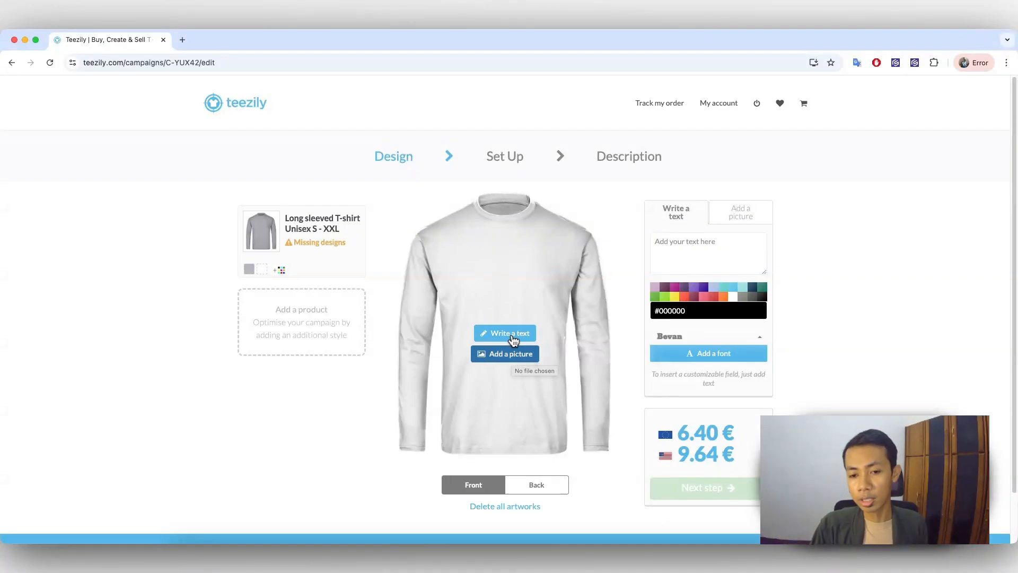
pyautogui.click(514, 358)
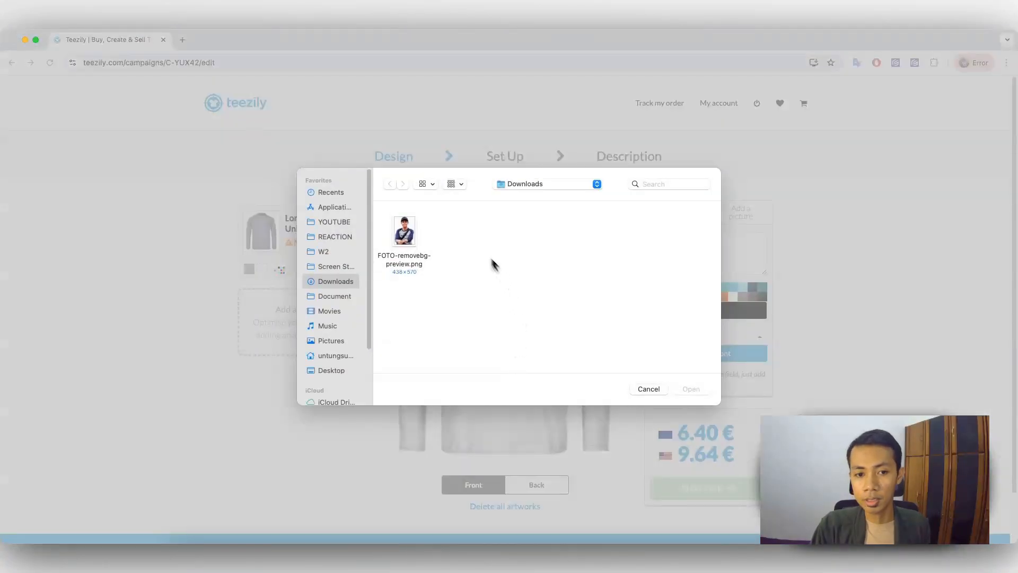
pyautogui.click(414, 238)
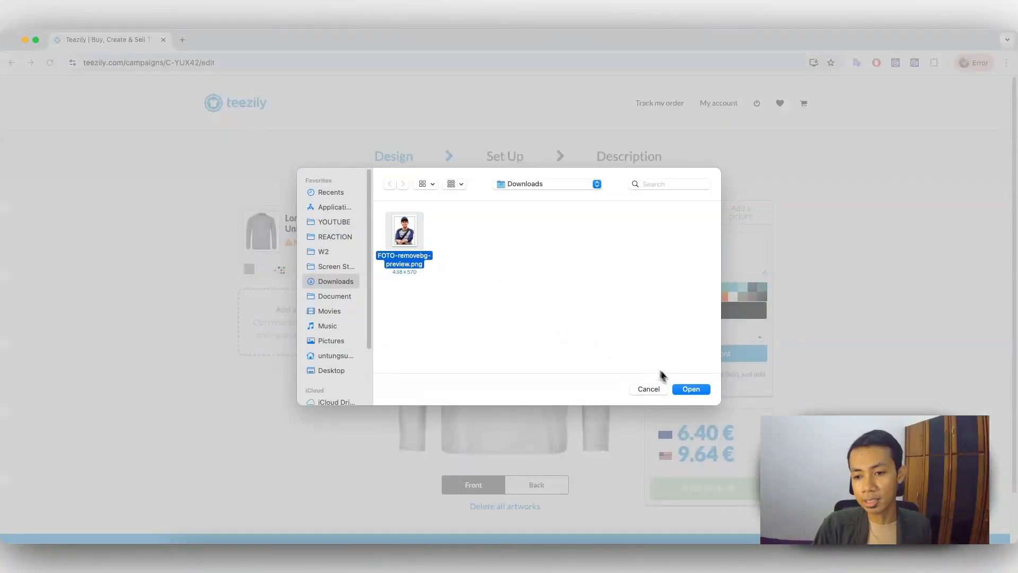
pyautogui.click(692, 390)
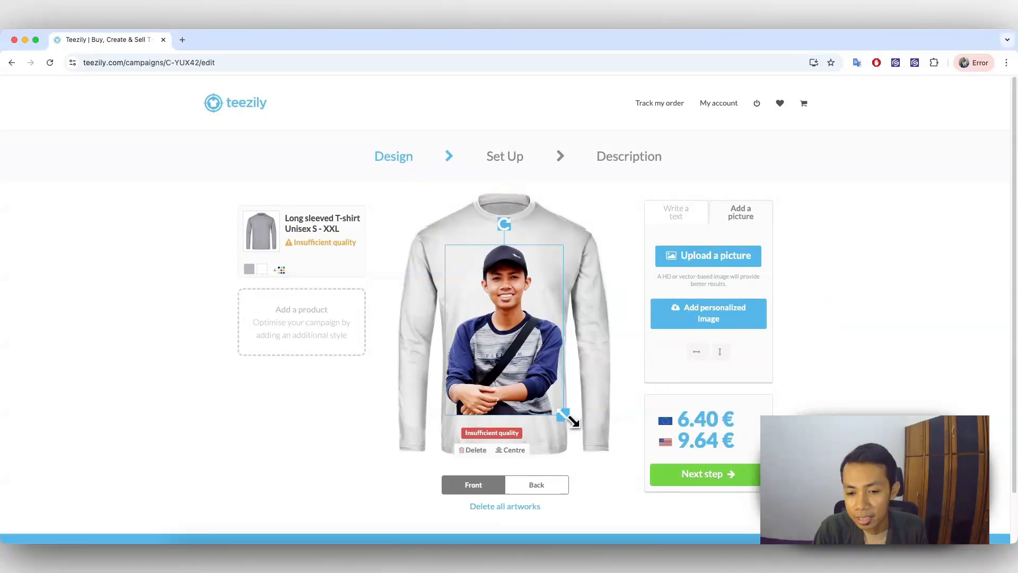
pyautogui.moveTo(571, 419); pyautogui.dragTo(562, 410)
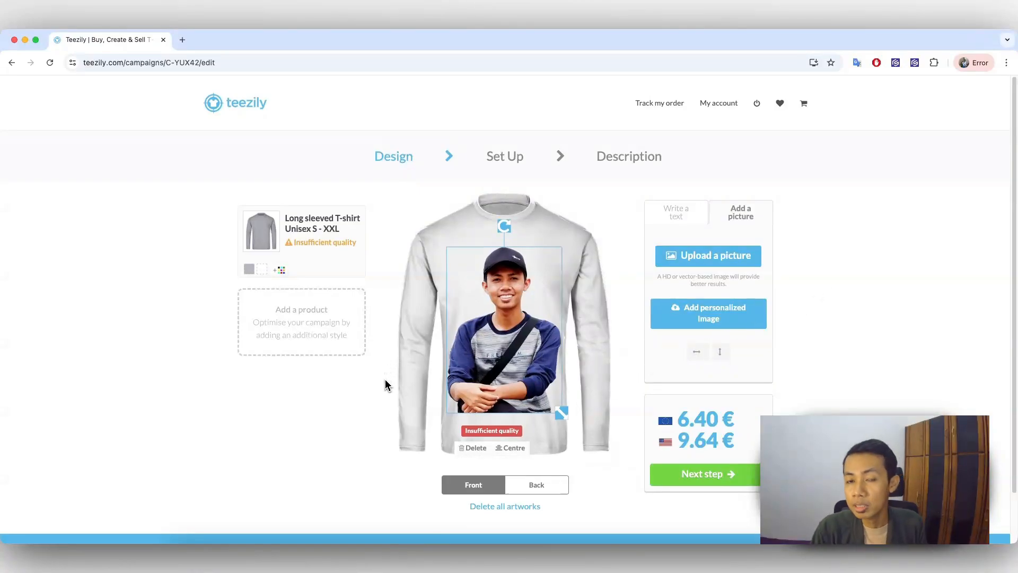
# Step: Add the seller's nickname as text over the picture, coloured white (#FFFFFF) in the bebas_neueregular font
pyautogui.click(716, 320)
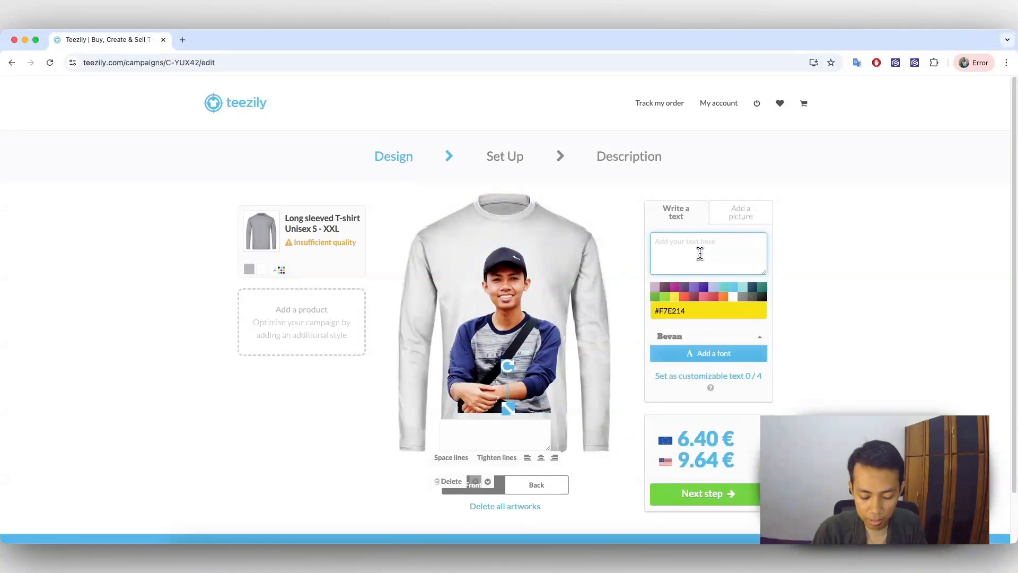
pyautogui.write('Mastung')
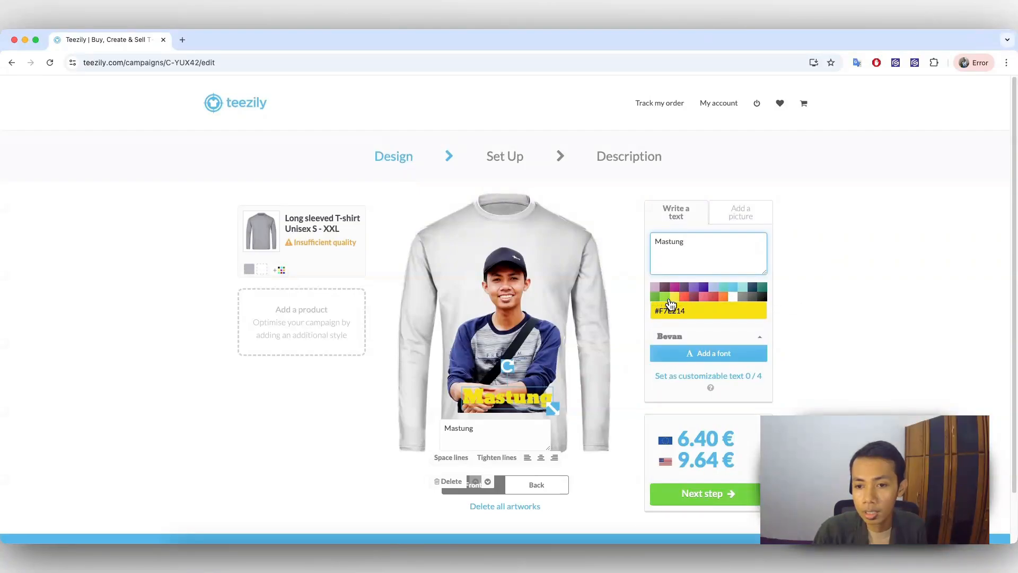
pyautogui.click(731, 297)
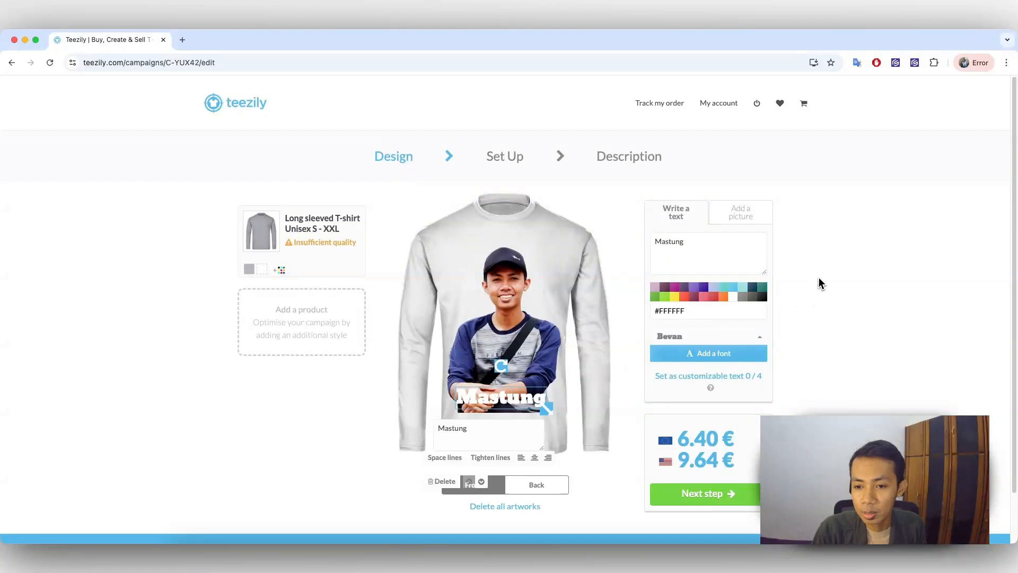
pyautogui.scroll(-1, 822, 292)
pyautogui.click(756, 335)
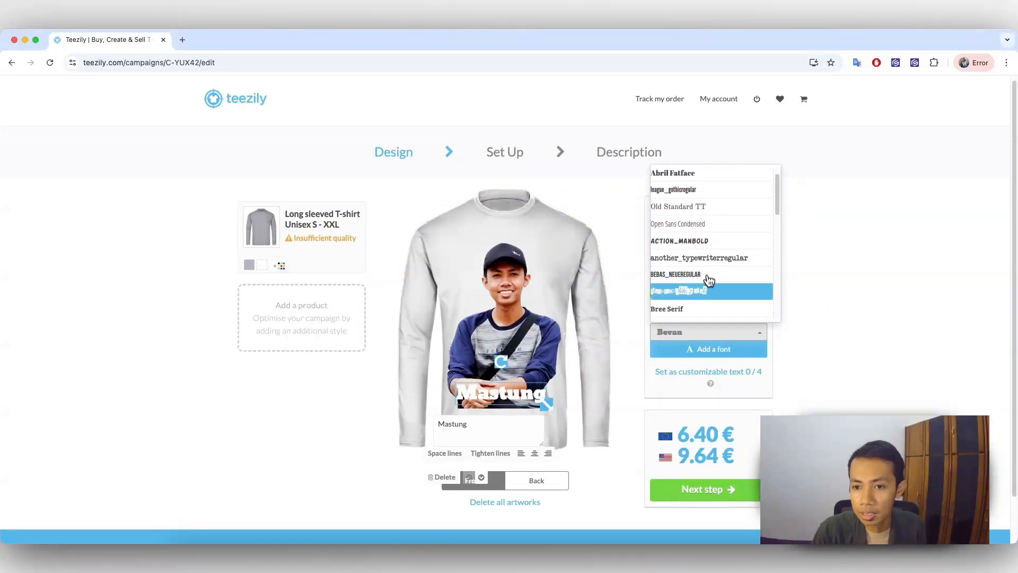
pyautogui.click(708, 276)
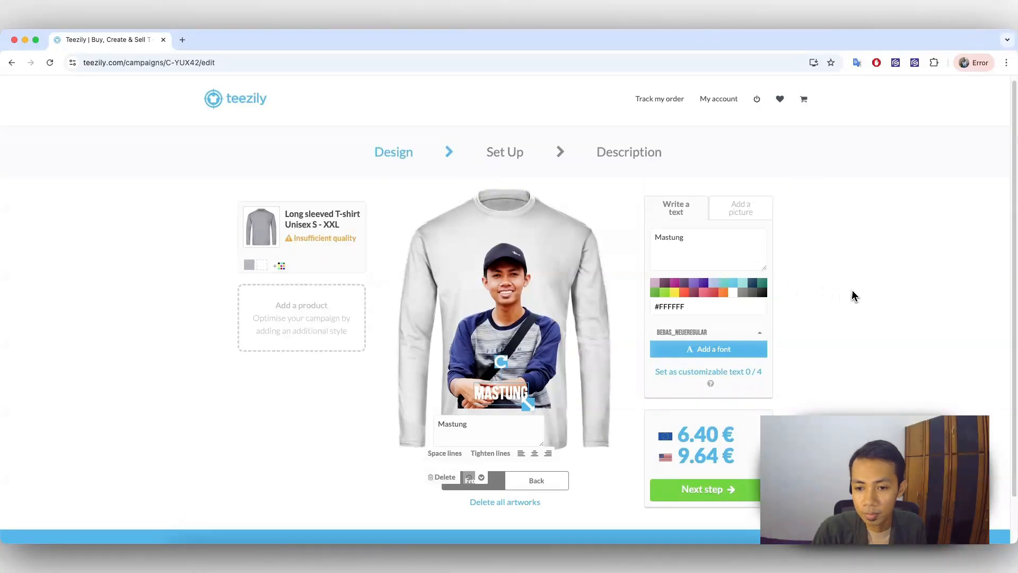
# Step: Proceed to the Set Up stage despite the picture's low quality and set the selling currency to $
pyautogui.scroll(-2, 855, 291)
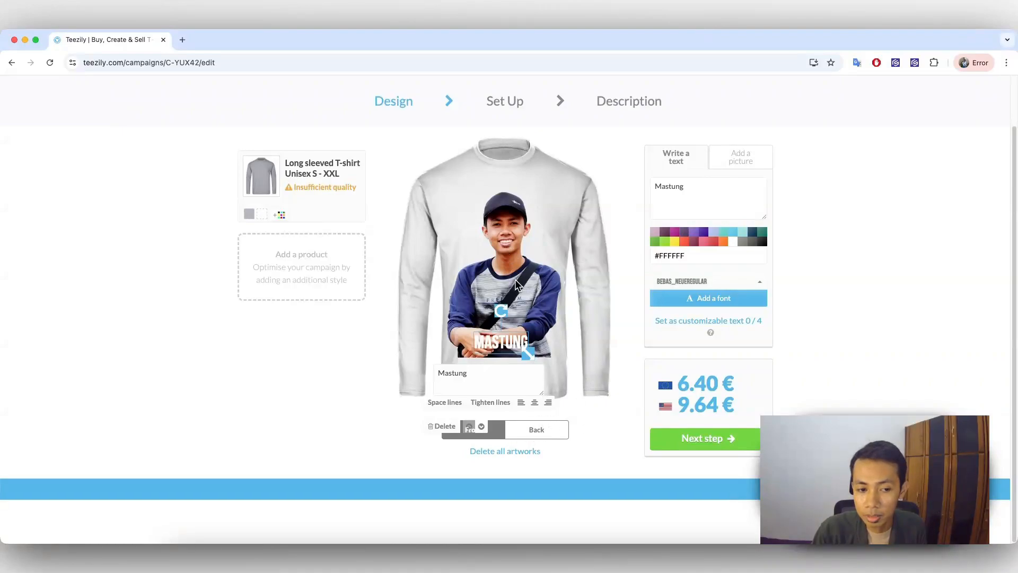
pyautogui.click(726, 437)
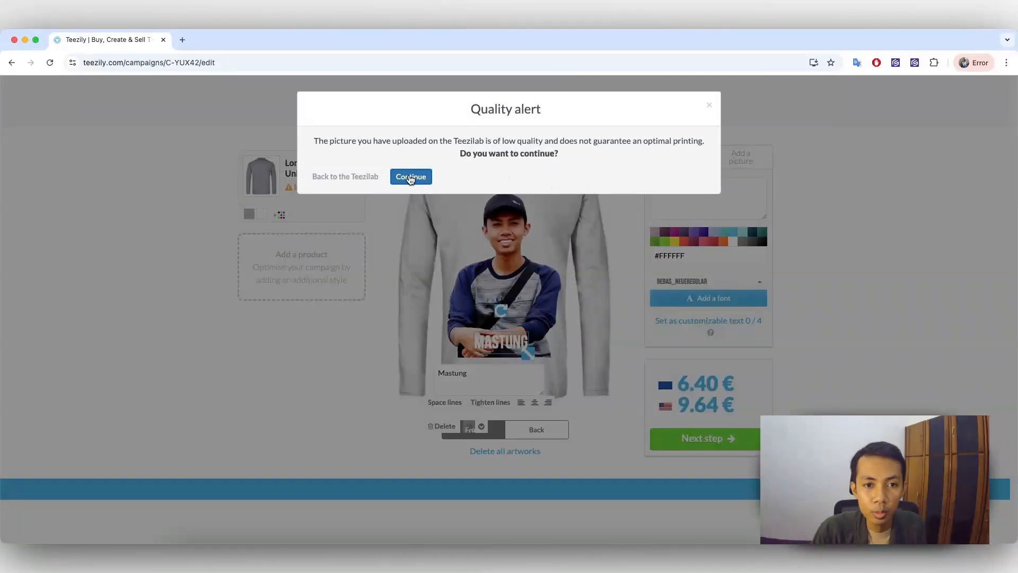
pyautogui.click(411, 176)
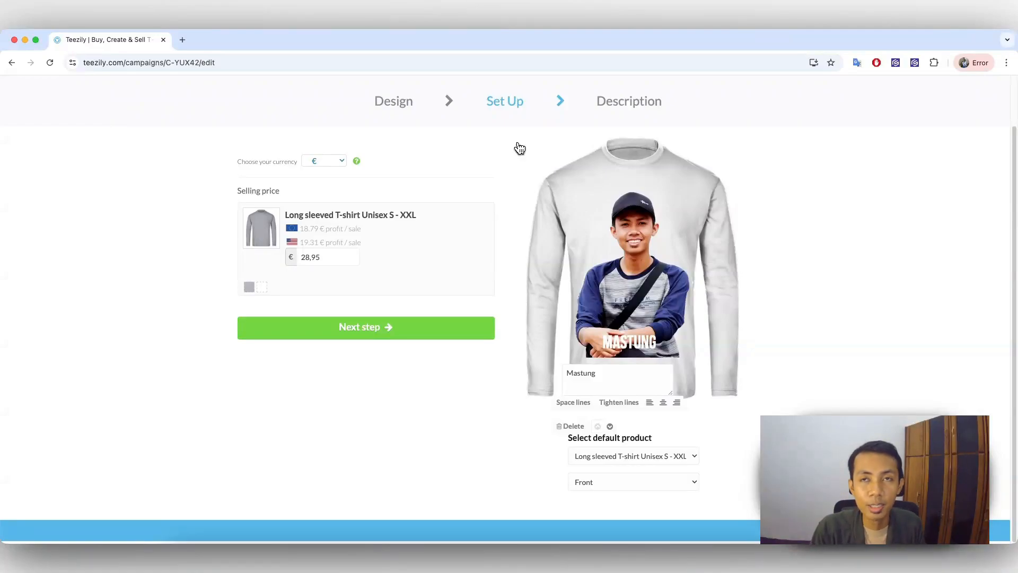
pyautogui.click(329, 162)
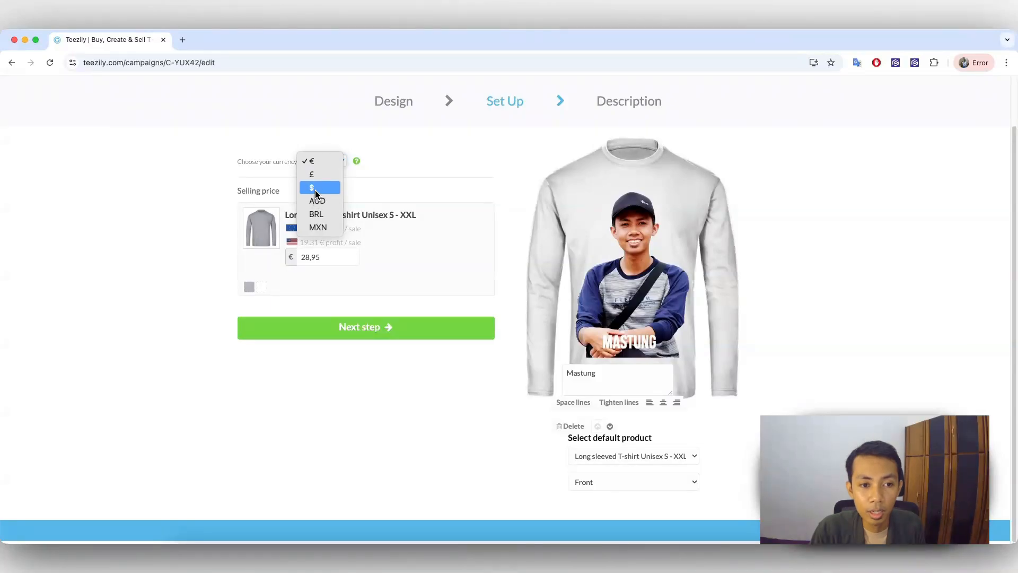
pyautogui.click(315, 192)
pyautogui.click(323, 165)
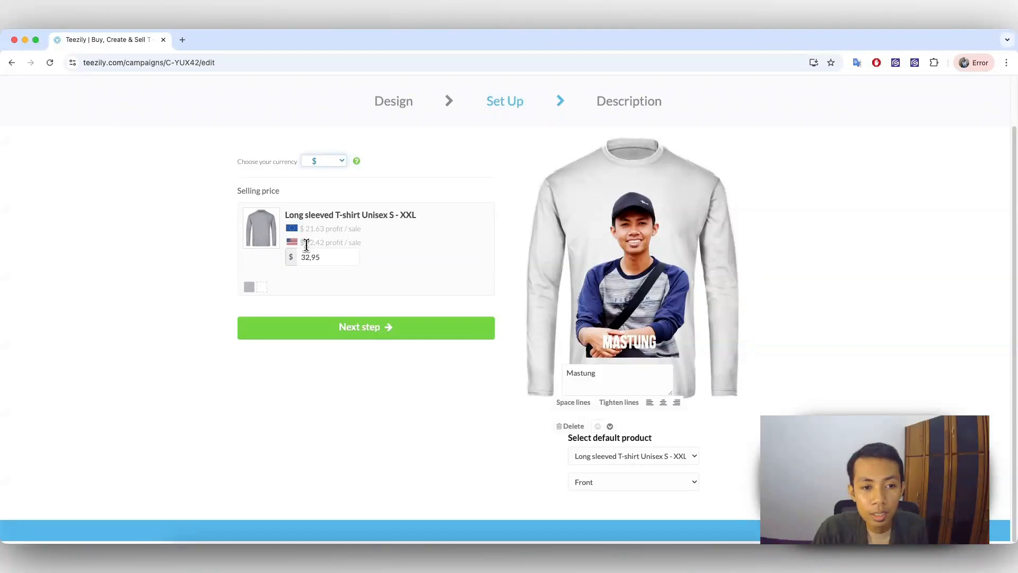
# Step: Review the shirt's profit per sale for both regions and set its selling price to $40
pyautogui.moveTo(306, 244); pyautogui.dragTo(313, 243)
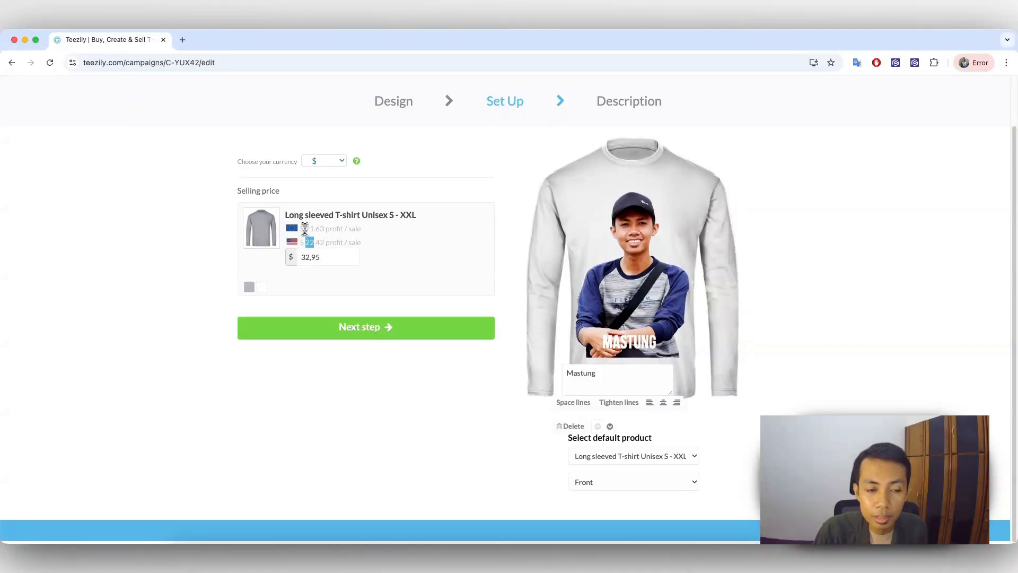
pyautogui.moveTo(305, 227); pyautogui.dragTo(339, 225)
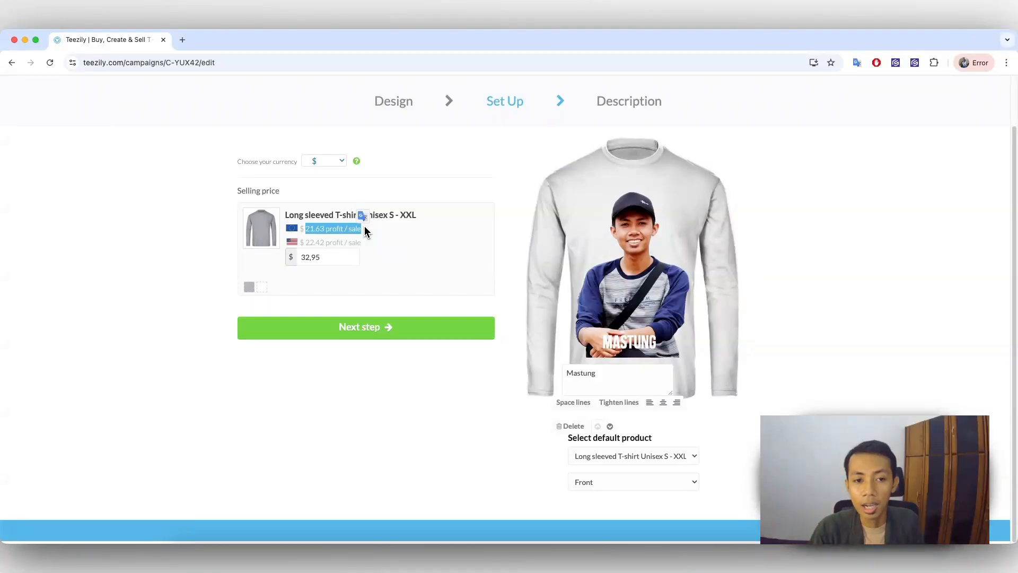
pyautogui.click(373, 233)
pyautogui.moveTo(341, 258); pyautogui.dragTo(296, 258)
pyautogui.click(415, 257)
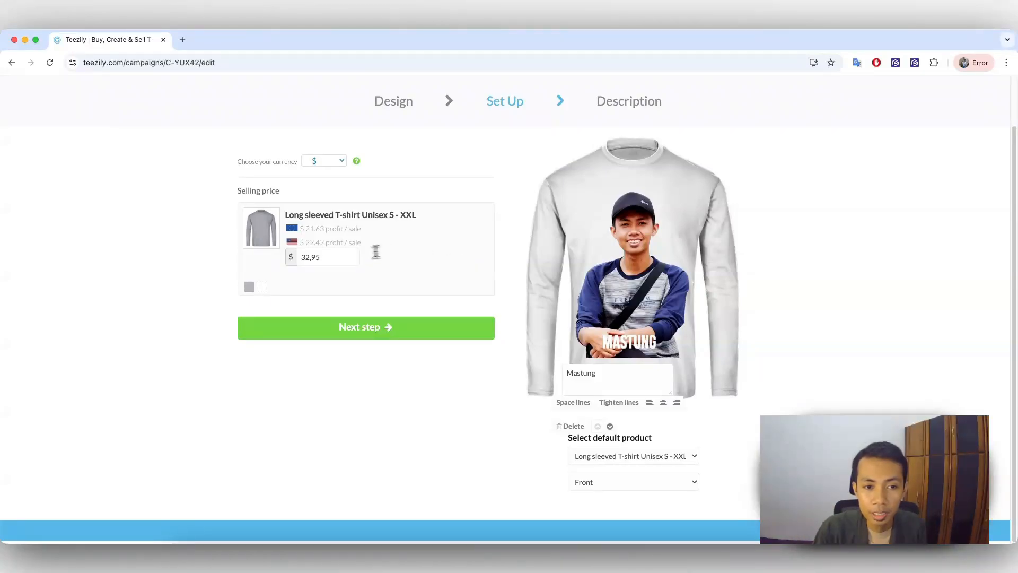
pyautogui.moveTo(330, 258); pyautogui.dragTo(295, 260)
pyautogui.write('40')
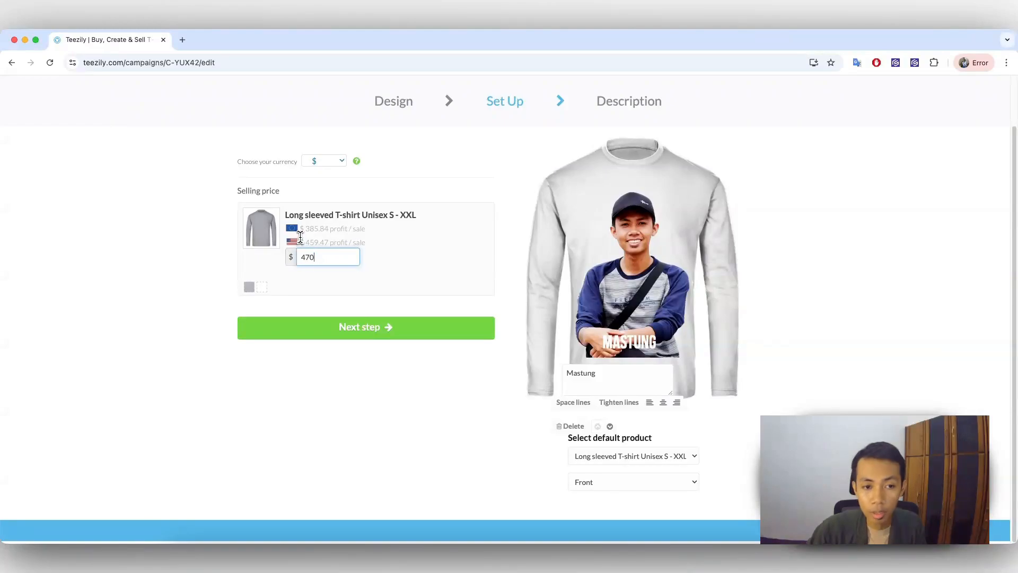
pyautogui.click(439, 274)
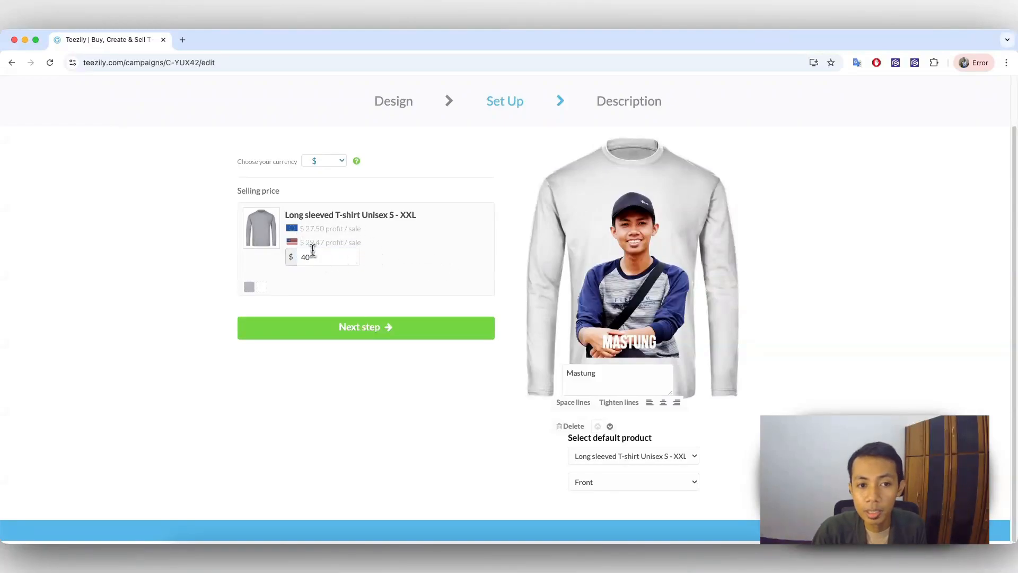
# Step: Check the profit per sale at the new price, and proceed to the campaign's Description stage
pyautogui.moveTo(305, 228); pyautogui.dragTo(342, 229)
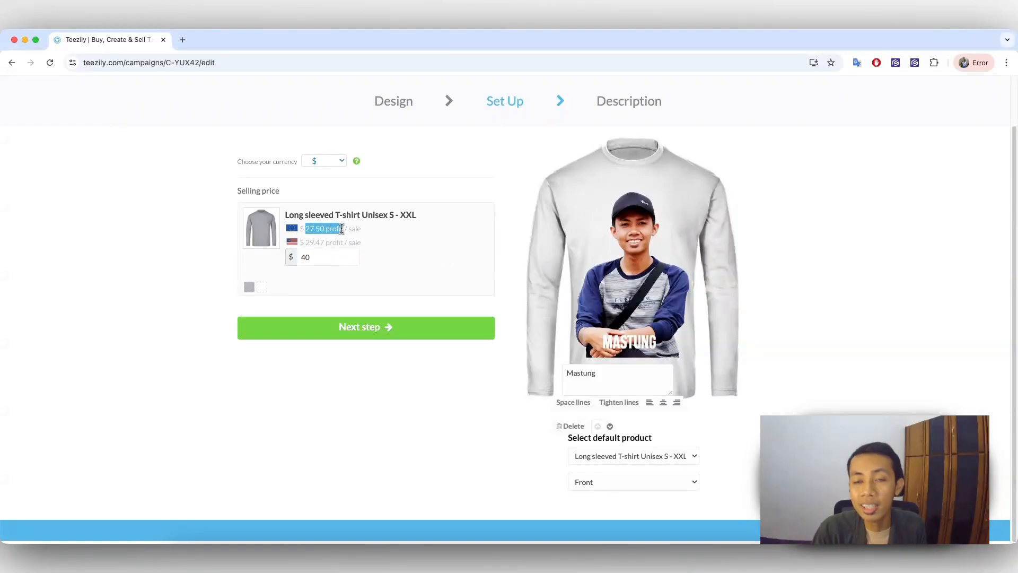
pyautogui.click(374, 231)
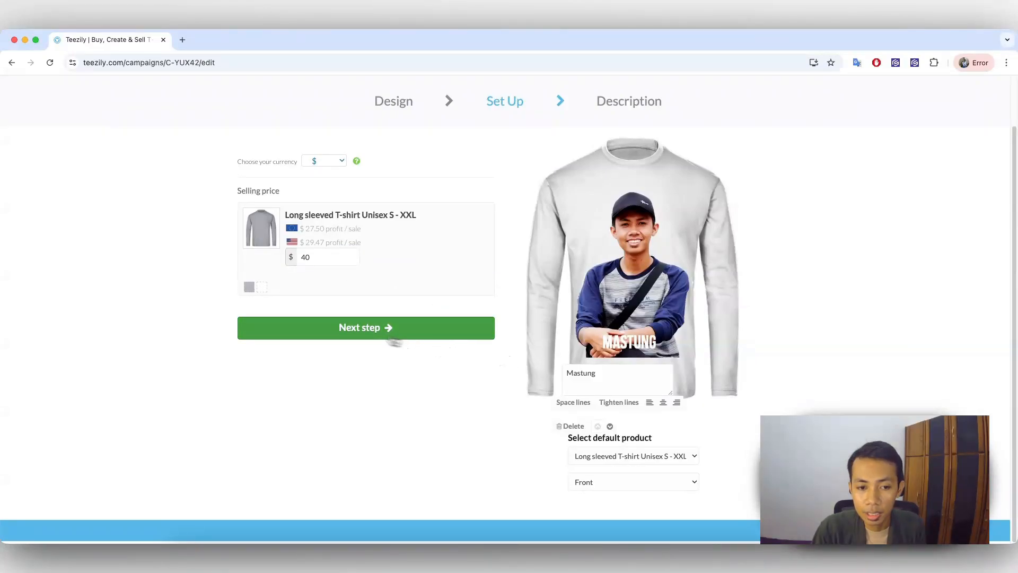
pyautogui.click(390, 333)
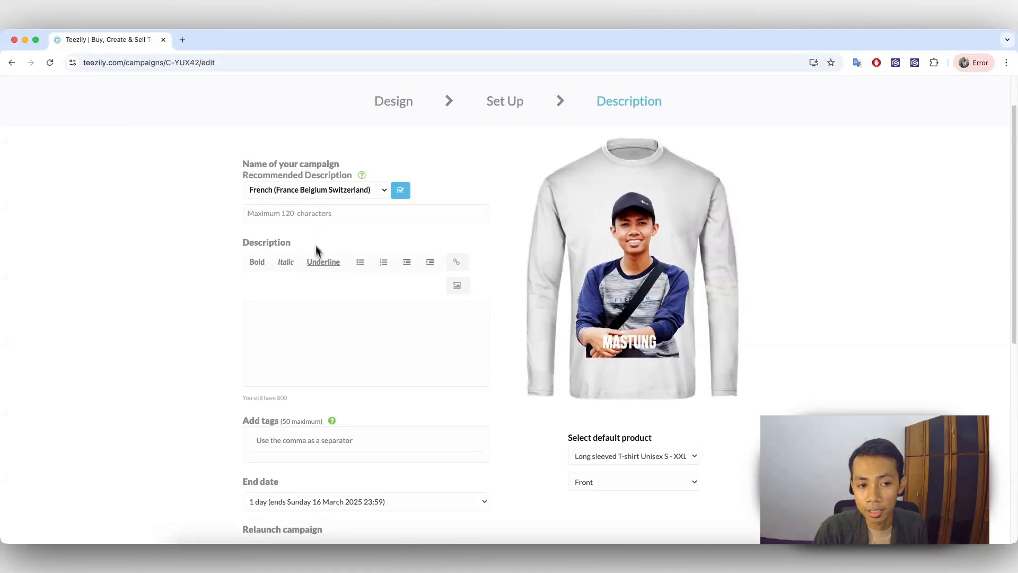
pyautogui.scroll(-1, 321, 329)
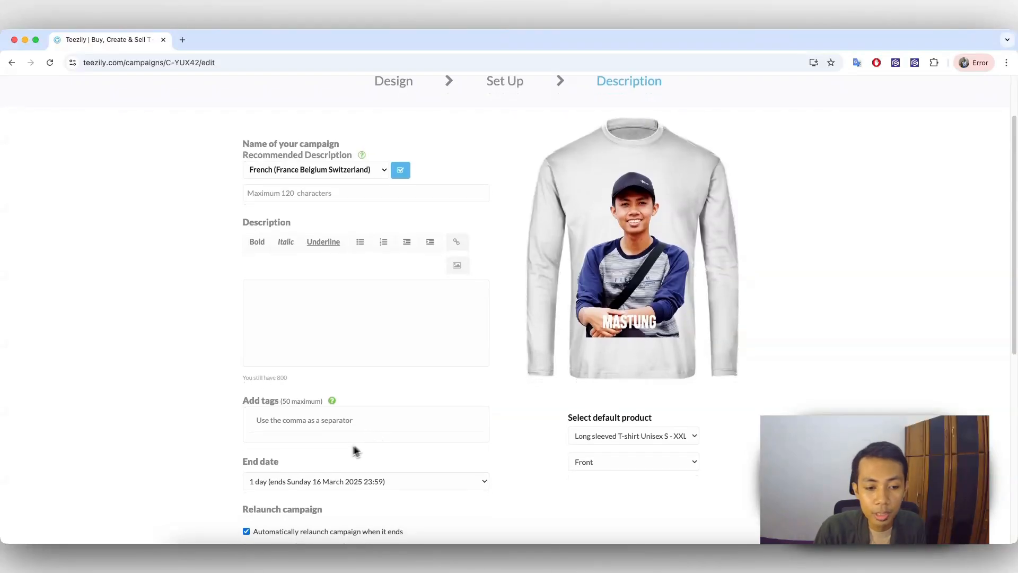
# Step: Look over the Description form and name the campaign "T-Shirt" followed by the seller's nickname
pyautogui.scroll(-1, 329, 456)
pyautogui.scroll(-1, 313, 458)
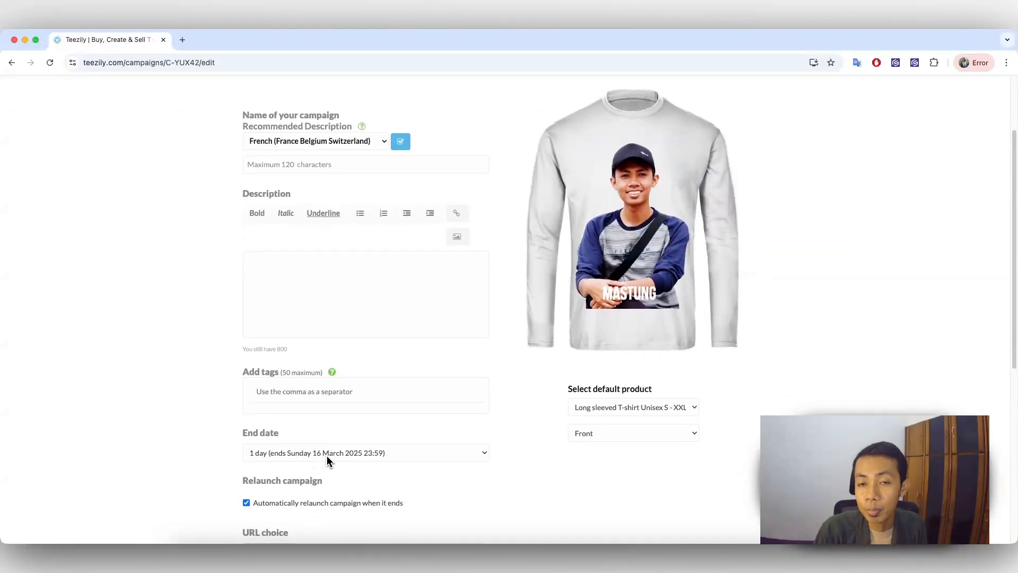
pyautogui.scroll(3, 329, 451)
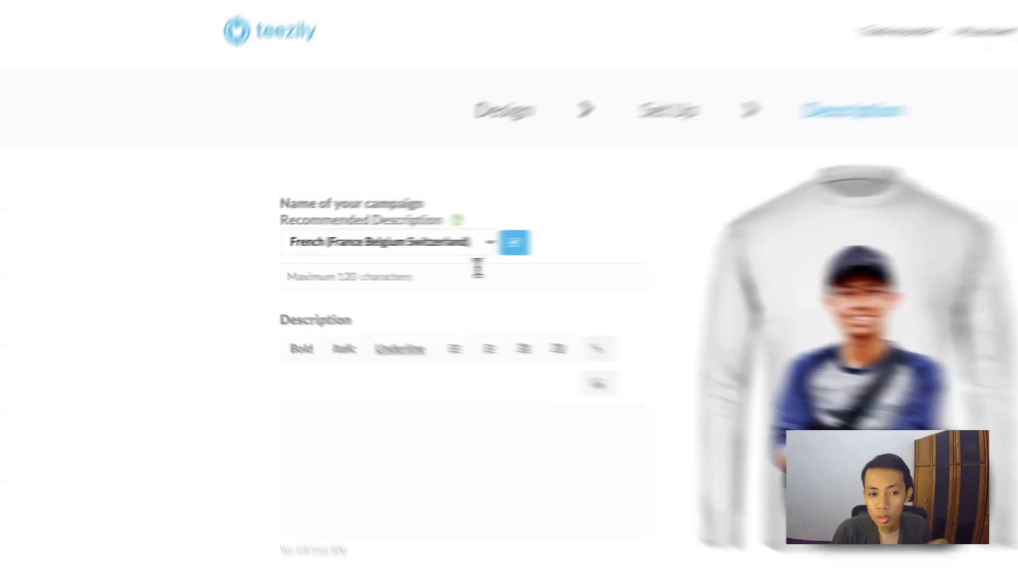
pyautogui.click(417, 277)
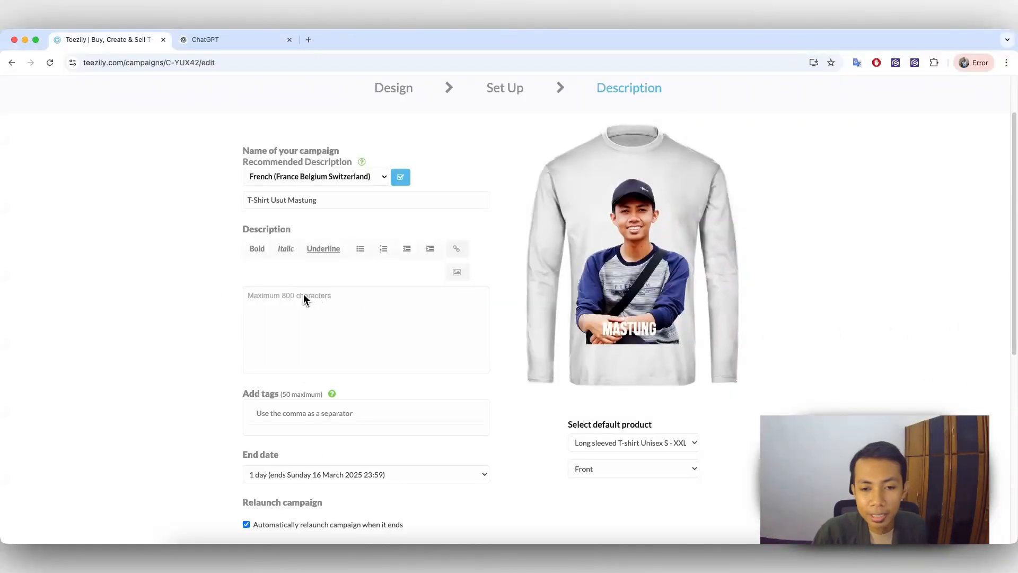
# Step: Switch to ChatGPT and ask in Indonesian for an English sales description of the product Long Sleeved t-shirt Unisex S-XXL
pyautogui.click(223, 41)
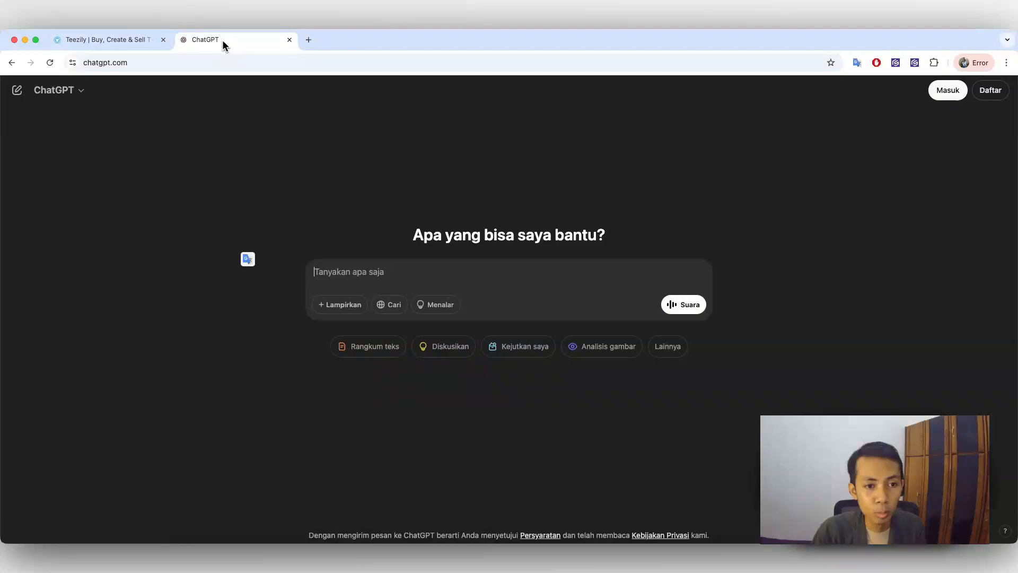
pyautogui.write('buatkan deskripsi dalam bahasa inggris untuk jual produk Long Sleeved t-shirt Unisex S-XXL')
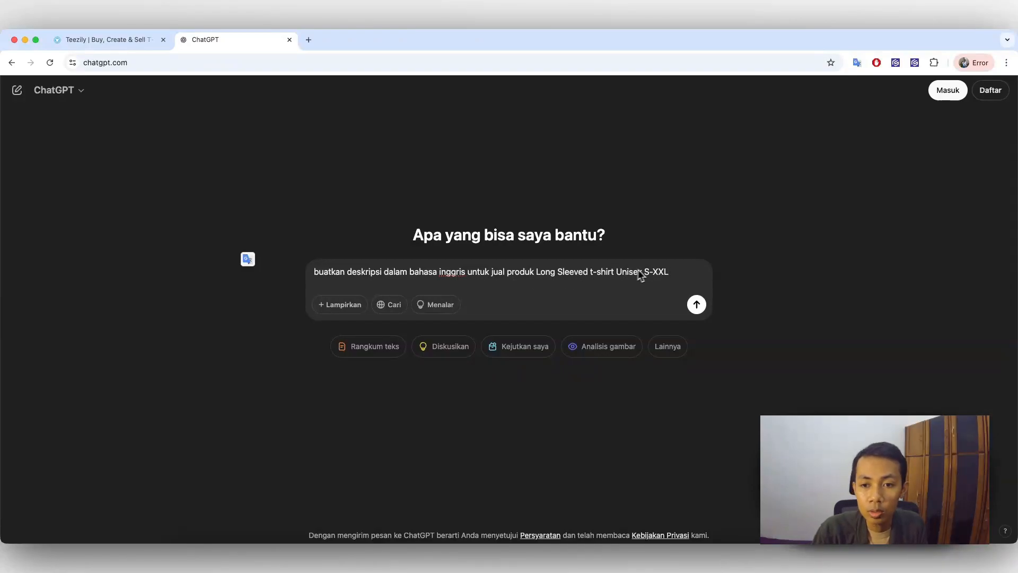
pyautogui.press('Return')
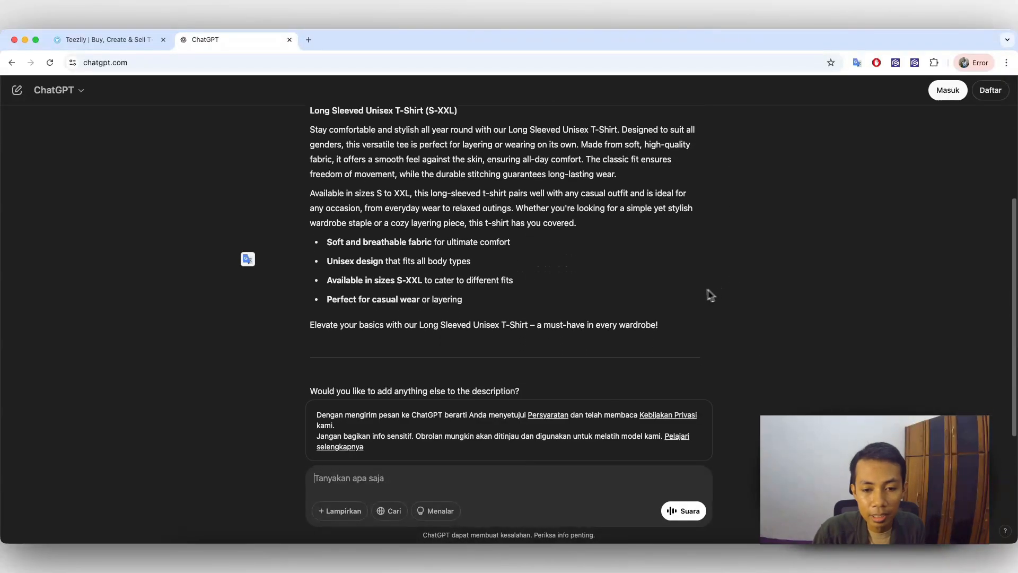
# Step: Copy the generated product text from its title to the closing line into the Teezily campaign's description and check it
pyautogui.moveTo(670, 300); pyautogui.dragTo(318, 172)
pyautogui.scroll(2, 364, 249)
pyautogui.click(84, 39)
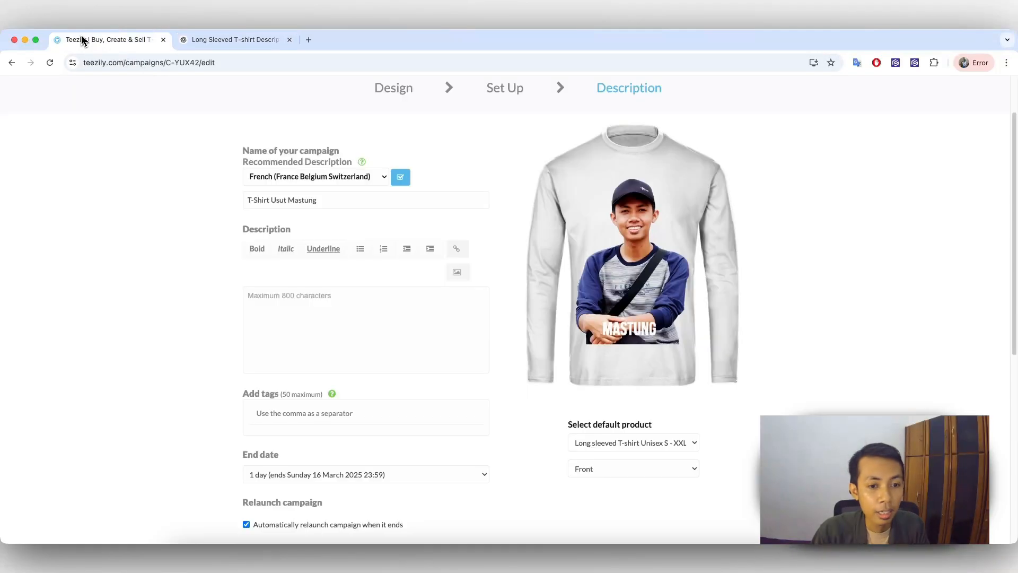
pyautogui.press('super+v')
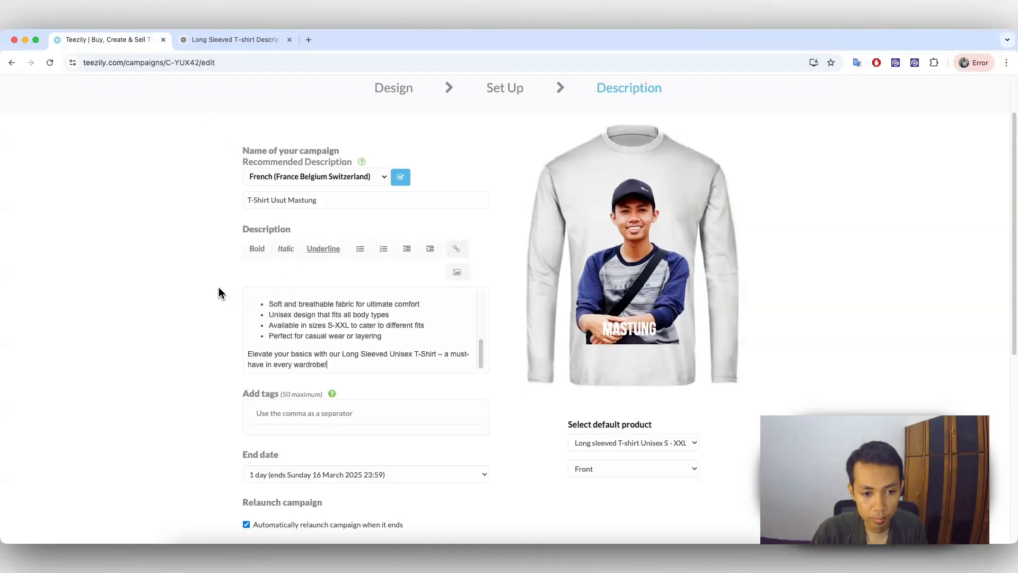
pyautogui.scroll(10, 297, 323)
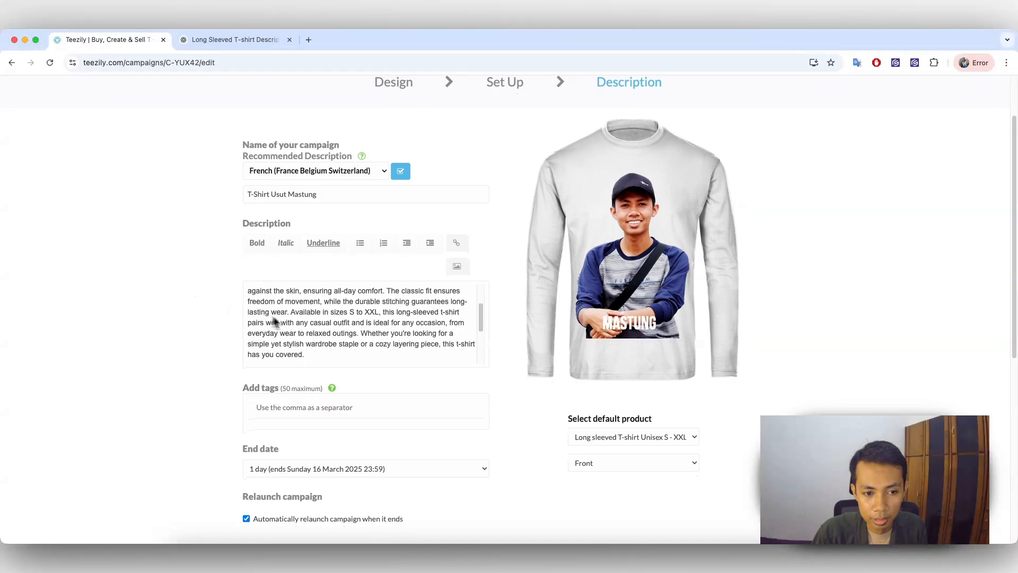
pyautogui.scroll(-5, 504, 318)
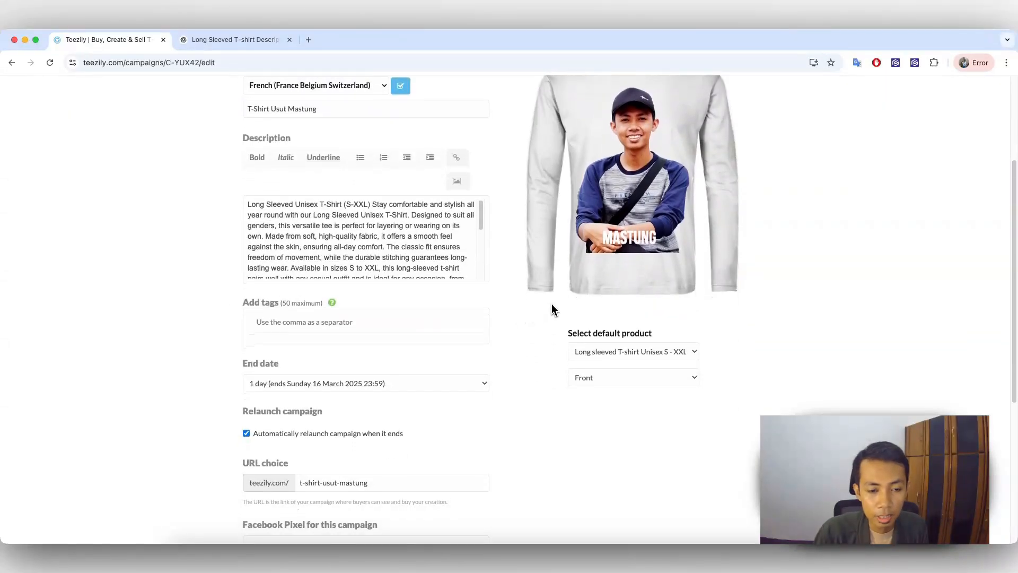
# Step: Return to ChatGPT and ask it for product tags with the prompt "buatkan tag dari produk saya di atas"
pyautogui.click(357, 317)
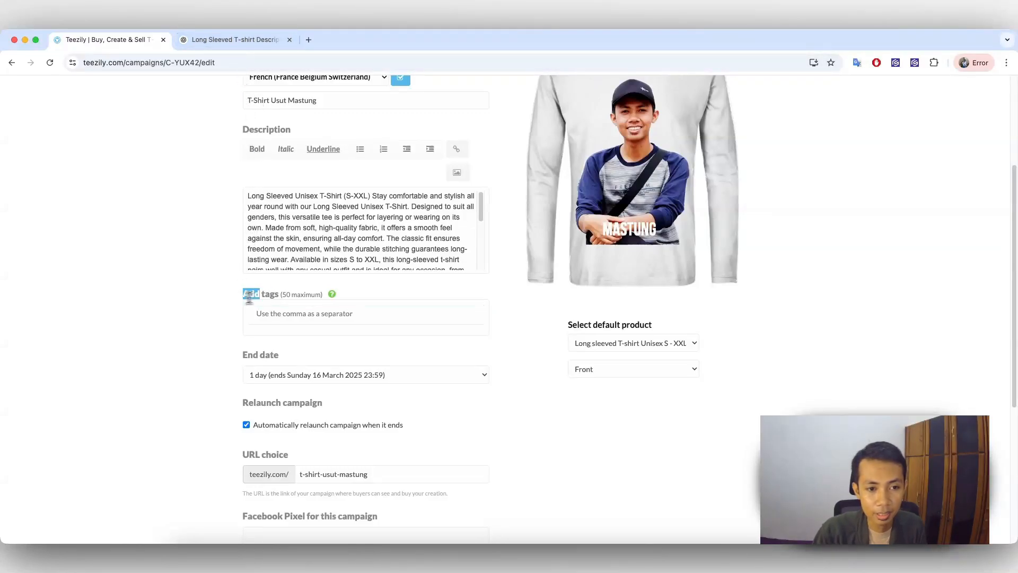
pyautogui.hotkey('ctrl', 'Tab')
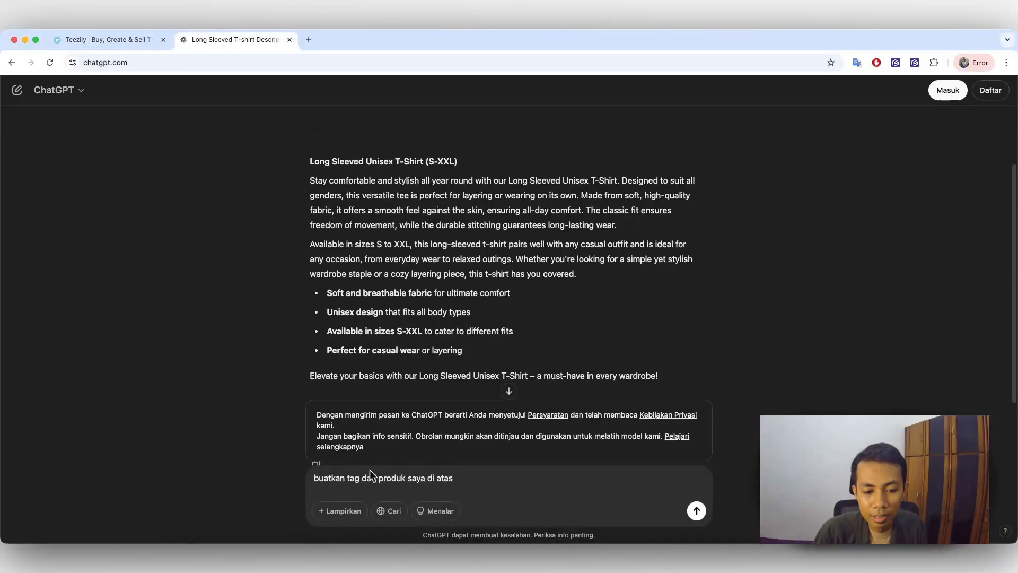
pyautogui.press('Return')
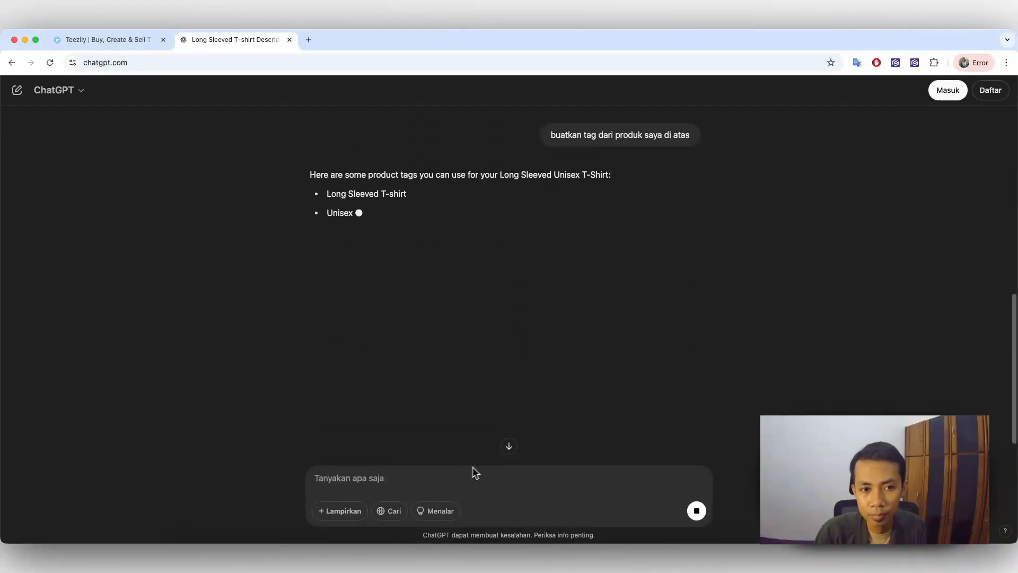
# Step: Copy all suggested tags, from "Long Sleeved T-shirt" to "T-shirt for All Genders", and add them to the Teezily campaign
pyautogui.scroll(-2, 568, 342)
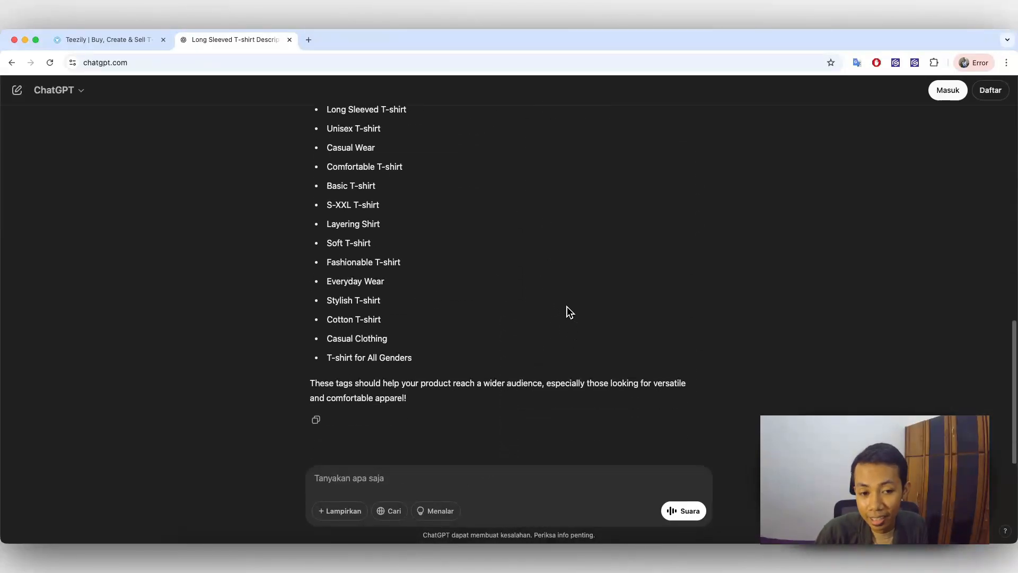
pyautogui.scroll(1, 371, 190)
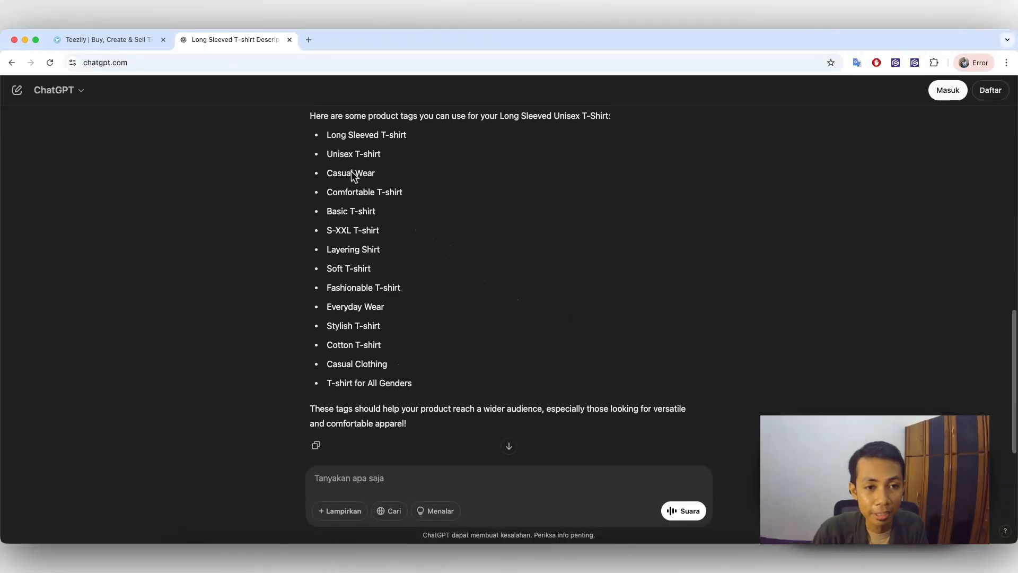
pyautogui.moveTo(326, 134); pyautogui.dragTo(431, 389)
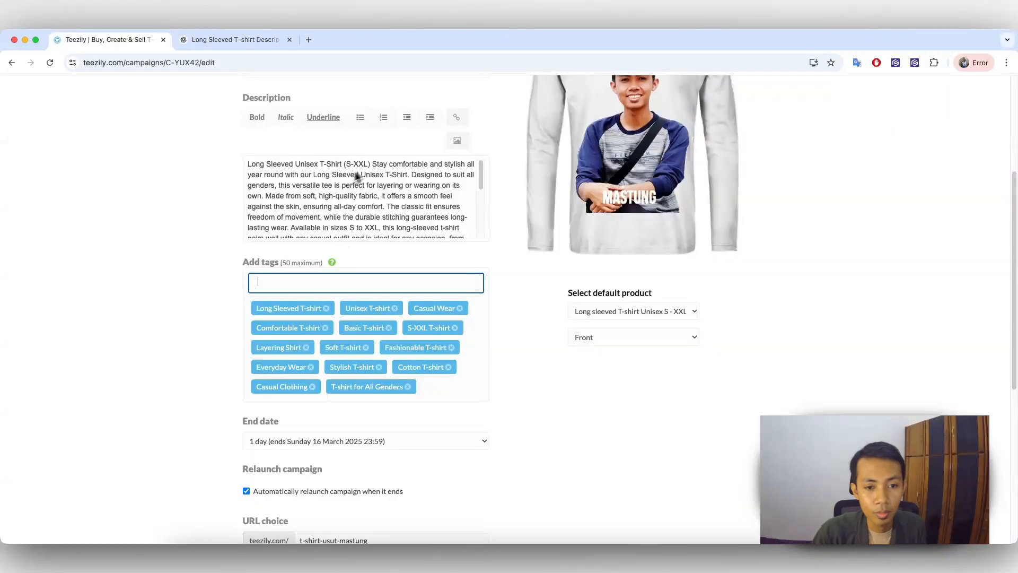
pyautogui.scroll(-1, 515, 308)
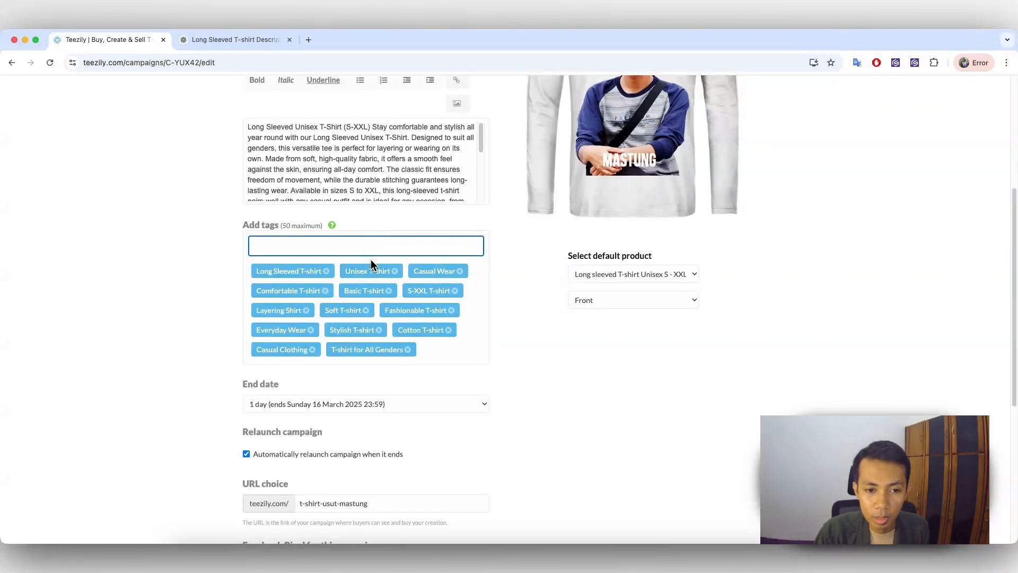
# Step: Set the campaign's end date to 7 days (ends Saturday 22 March 2025 23:59)
pyautogui.scroll(-2, 414, 328)
pyautogui.scroll(-3, 419, 334)
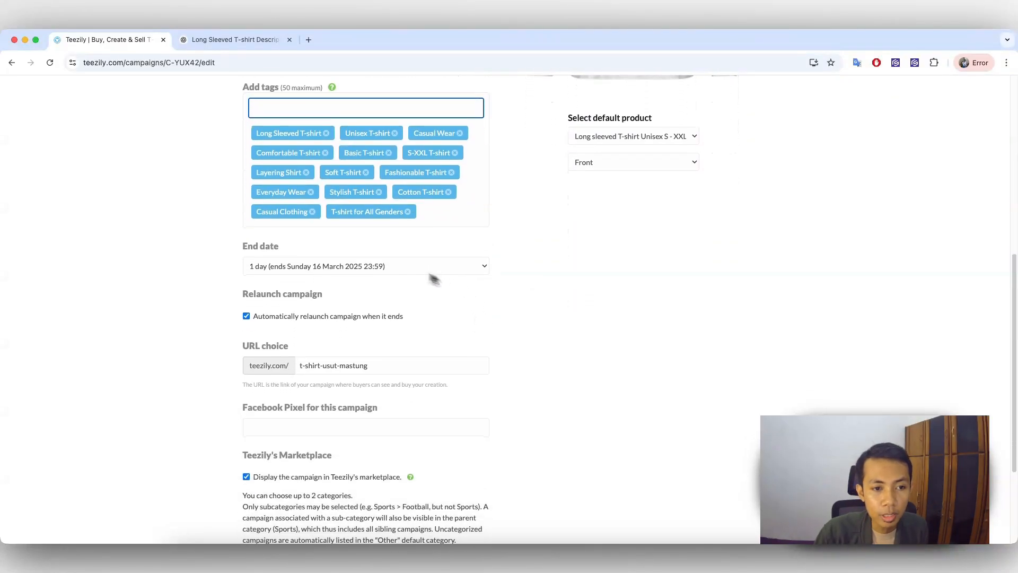
pyautogui.click(345, 265)
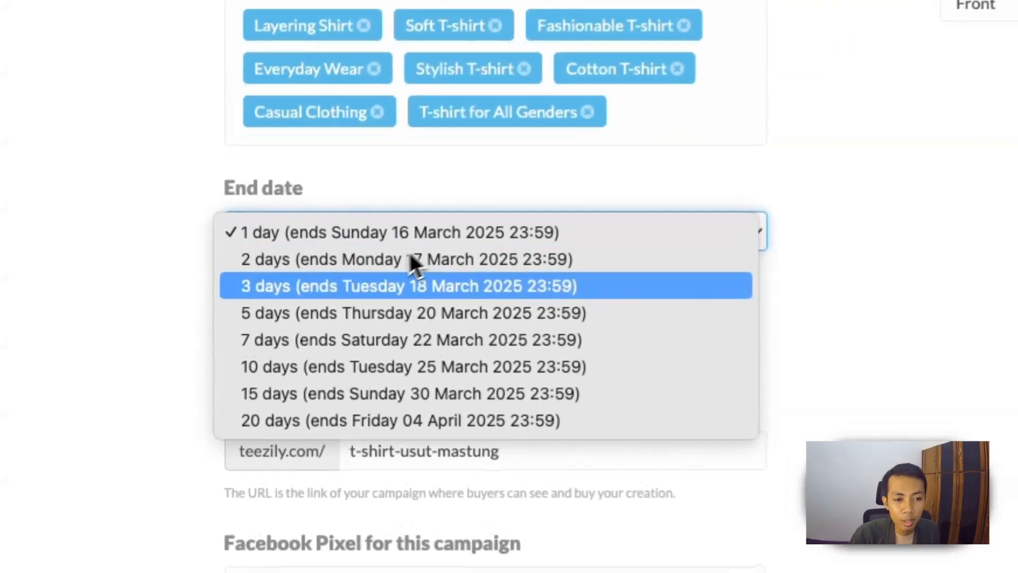
pyautogui.click(302, 341)
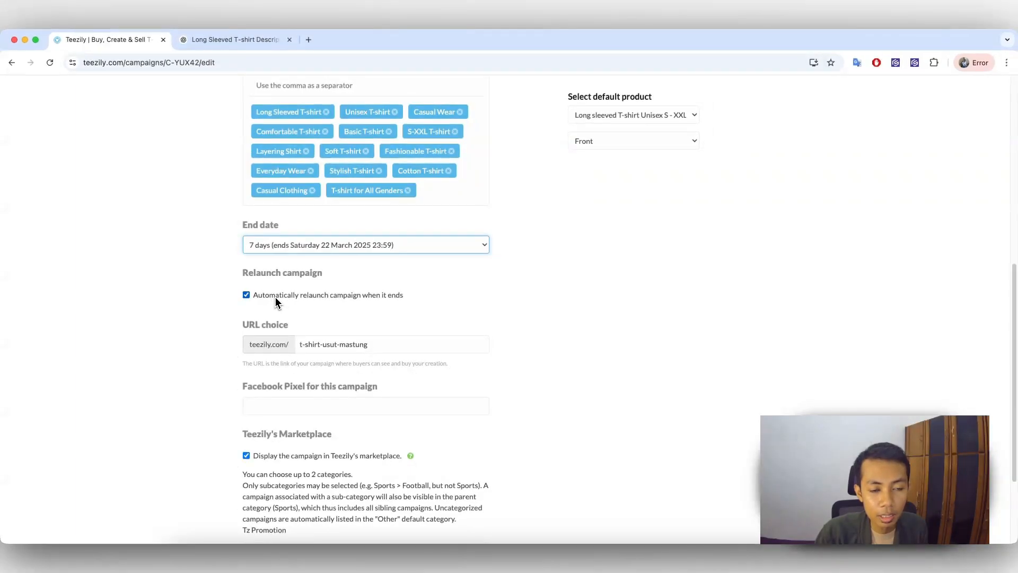
# Step: Examine the campaign's relaunch setting and its URL choice on teezily.com
pyautogui.scroll(-1, 272, 298)
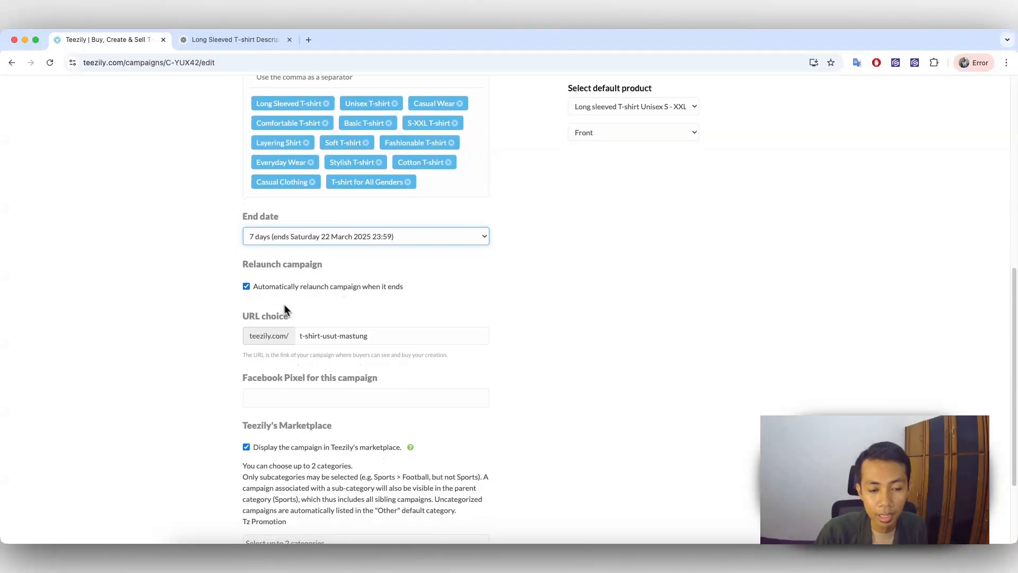
pyautogui.moveTo(375, 333); pyautogui.dragTo(301, 335)
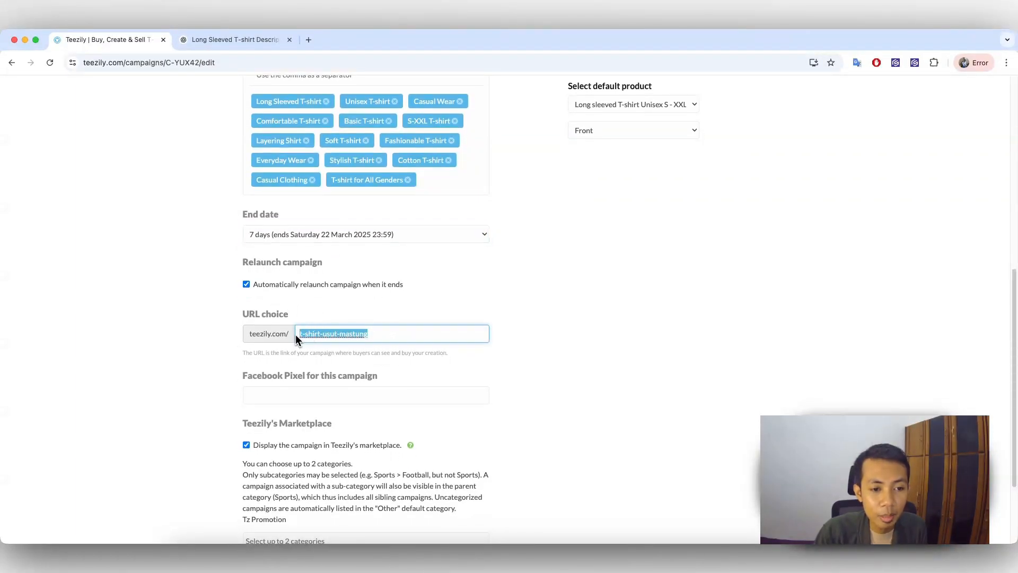
pyautogui.scroll(-2, 297, 329)
pyautogui.click(202, 300)
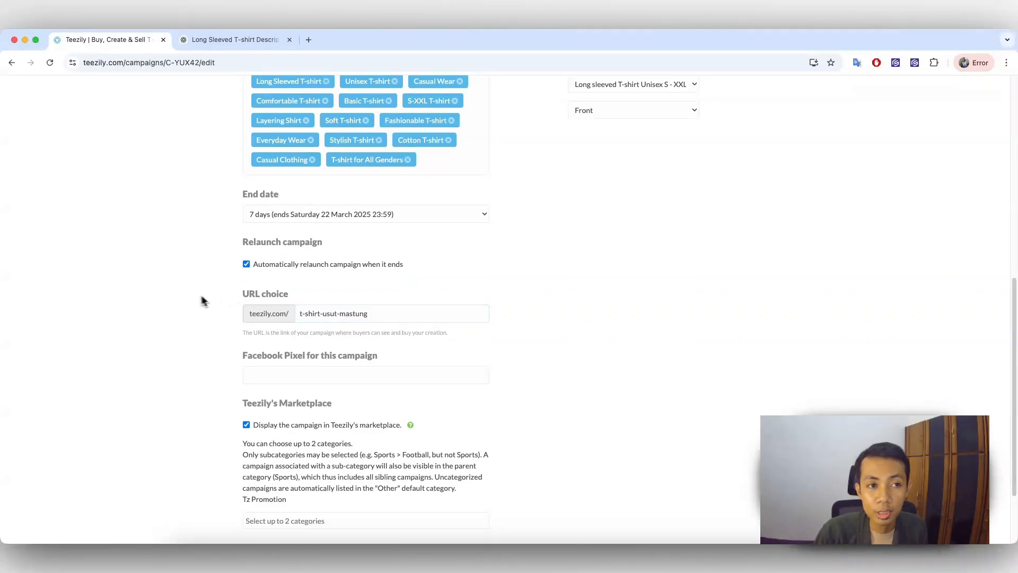
pyautogui.scroll(1, 319, 245)
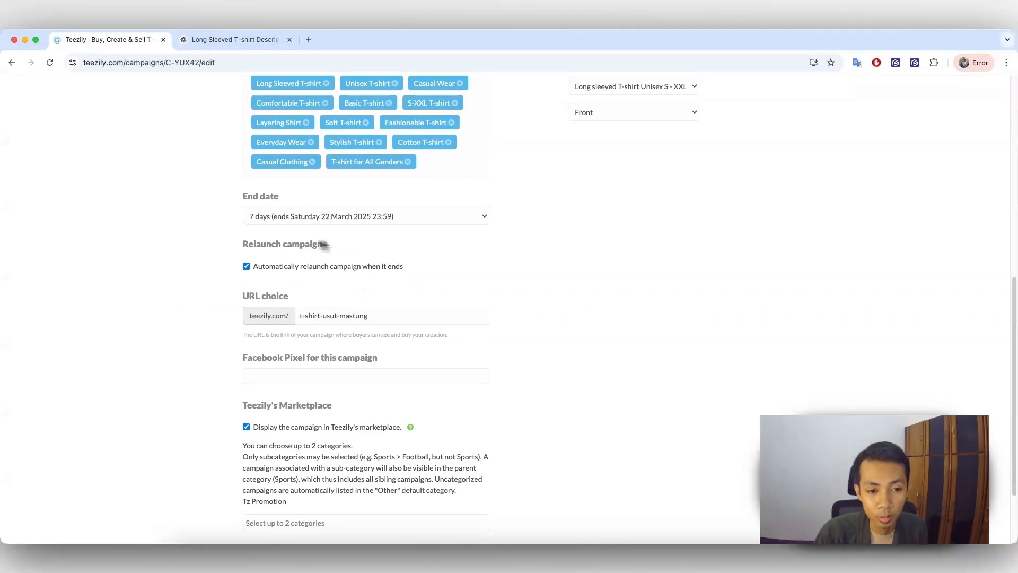
pyautogui.click(307, 316)
pyautogui.click(517, 315)
pyautogui.scroll(-5, 452, 307)
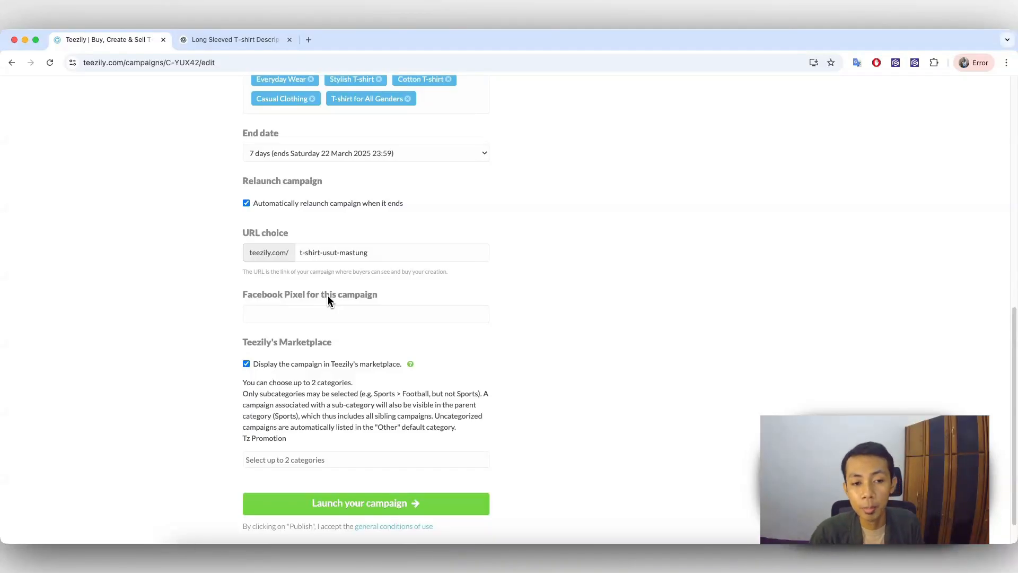
# Step: Fill in the Facebook Pixel ID for this campaign and launch the campaign
pyautogui.click(303, 315)
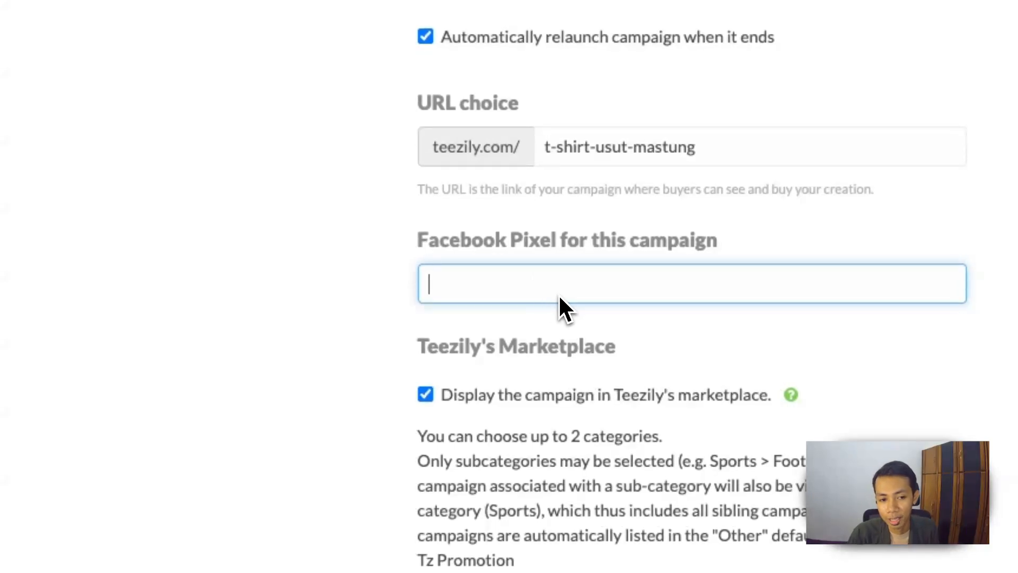
pyautogui.write('534545454543545')
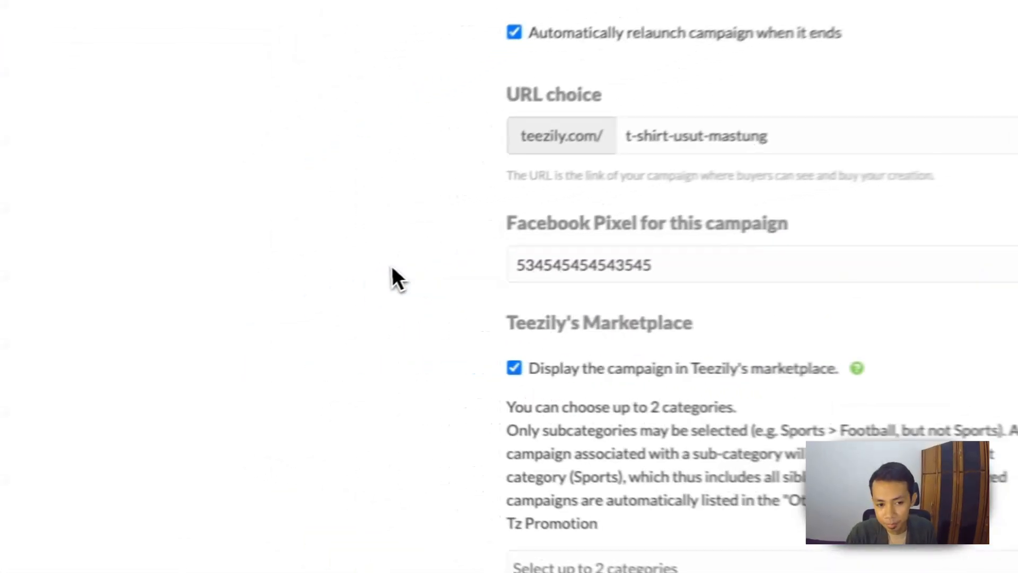
pyautogui.scroll(-2, 251, 260)
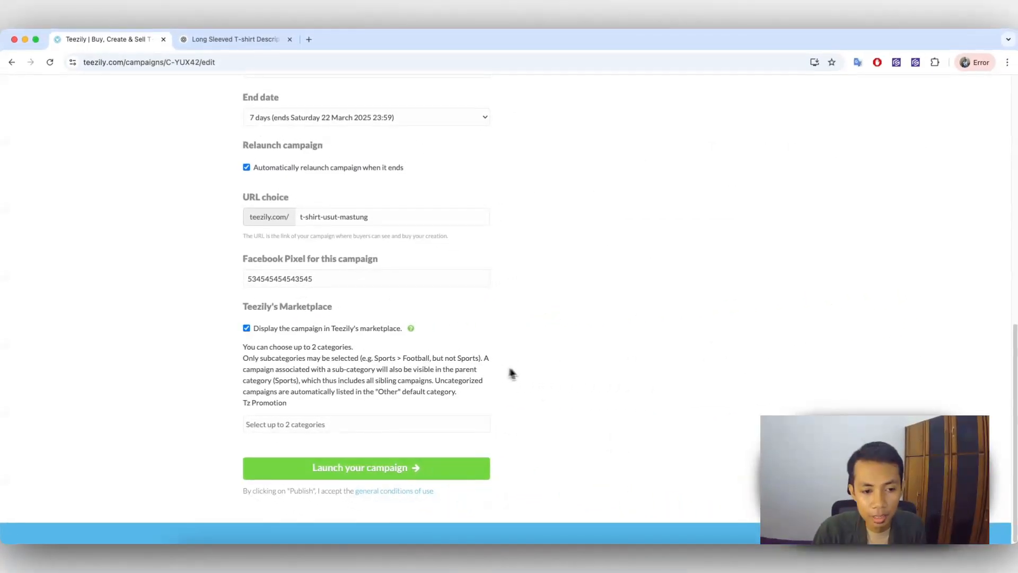
pyautogui.scroll(1, 557, 379)
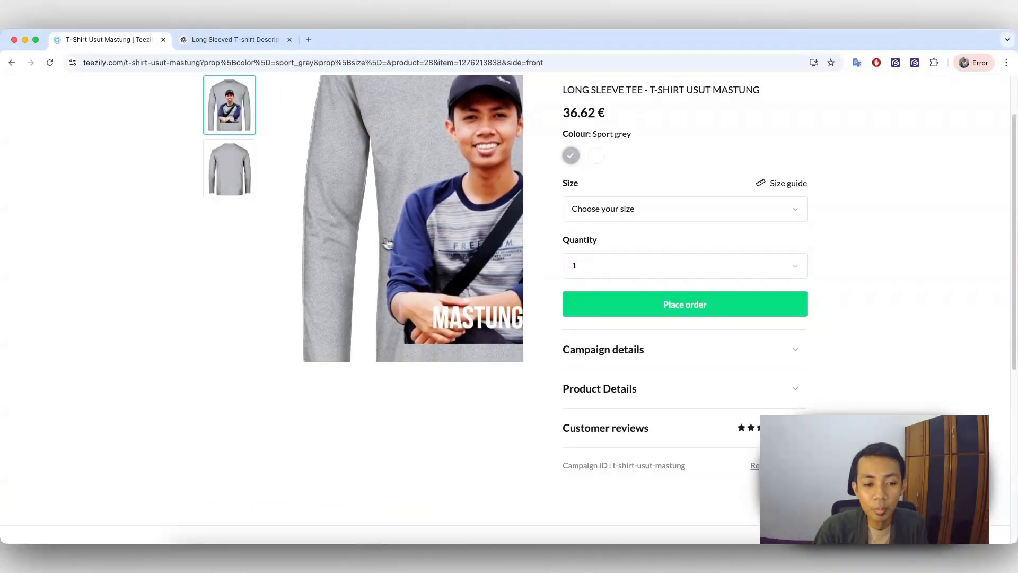
# Step: Preview the published shirt's back and front in White and its front in Sport grey, and review its price and order options
pyautogui.click(597, 155)
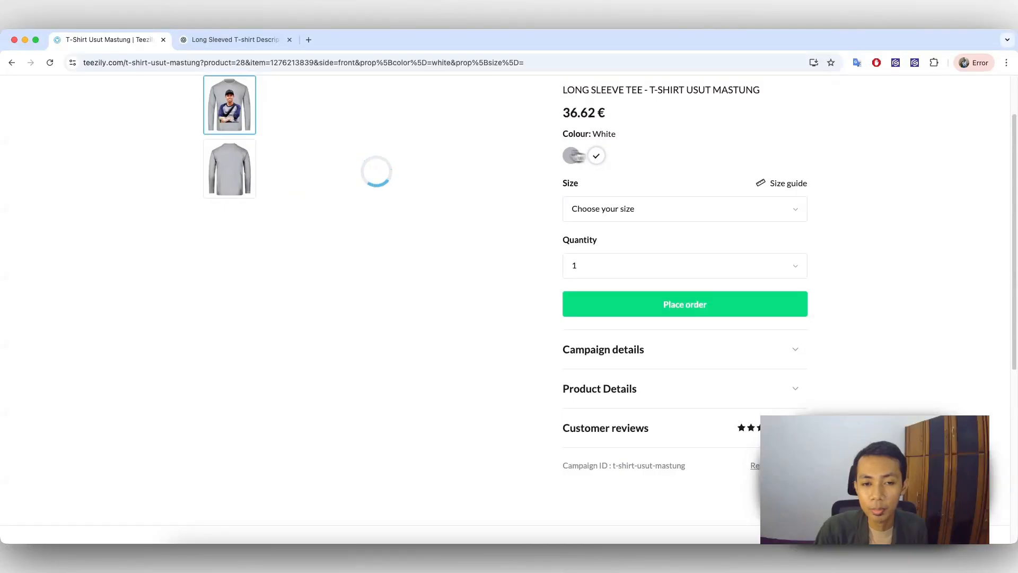
pyautogui.click(235, 171)
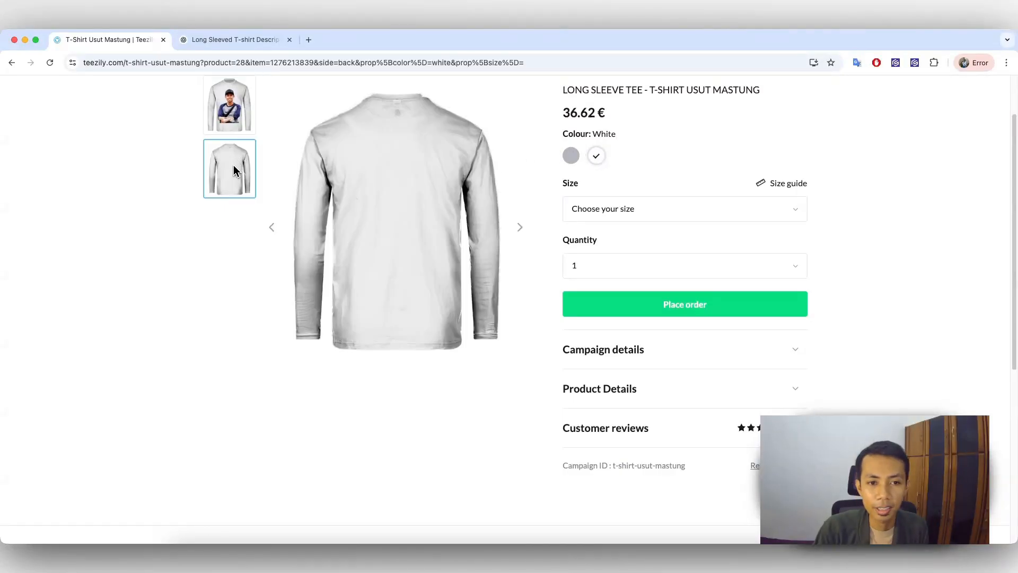
pyautogui.click(237, 113)
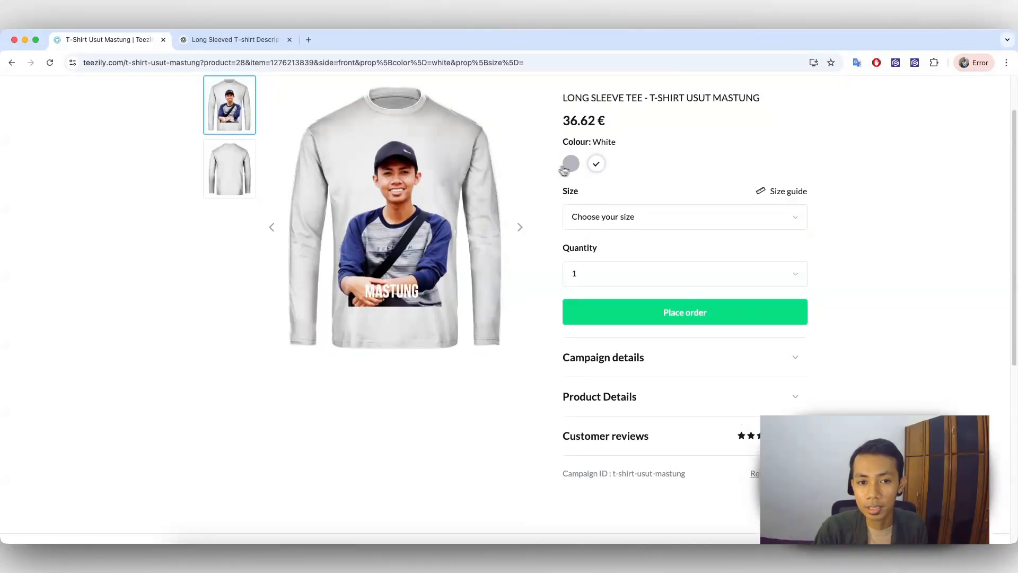
pyautogui.click(567, 166)
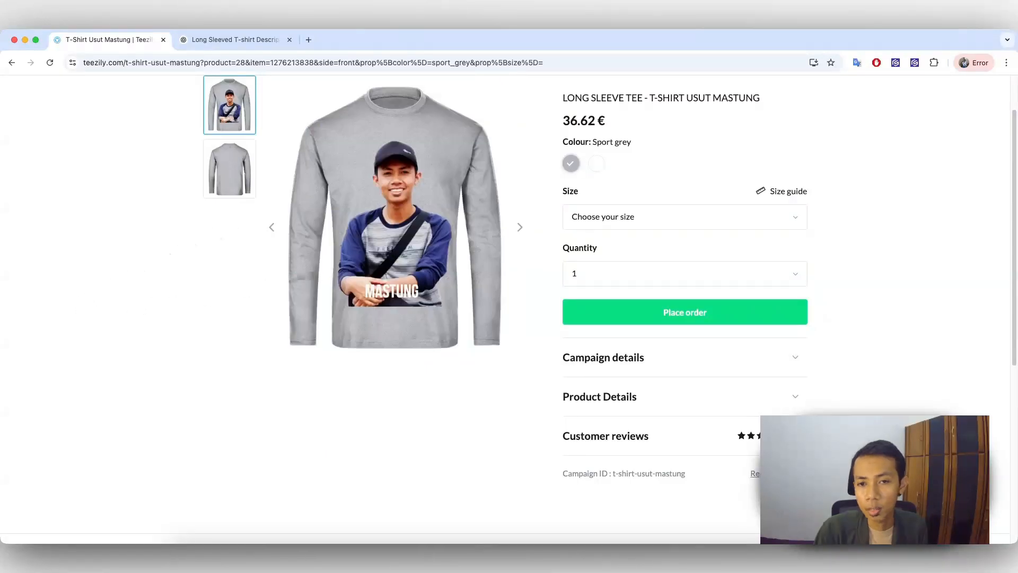
pyautogui.scroll(1, 806, 154)
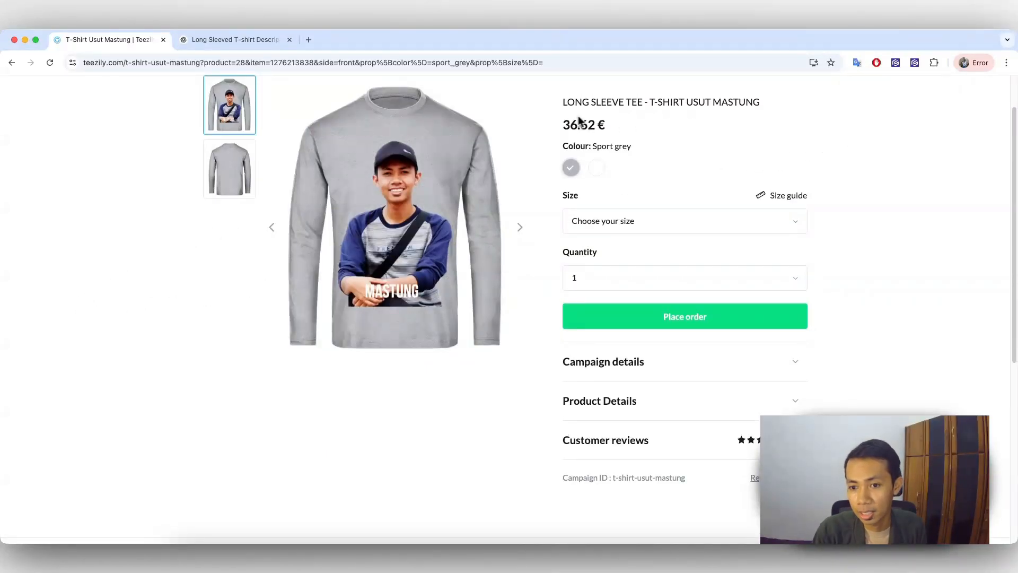
pyautogui.scroll(1, 787, 210)
pyautogui.scroll(-2, 794, 207)
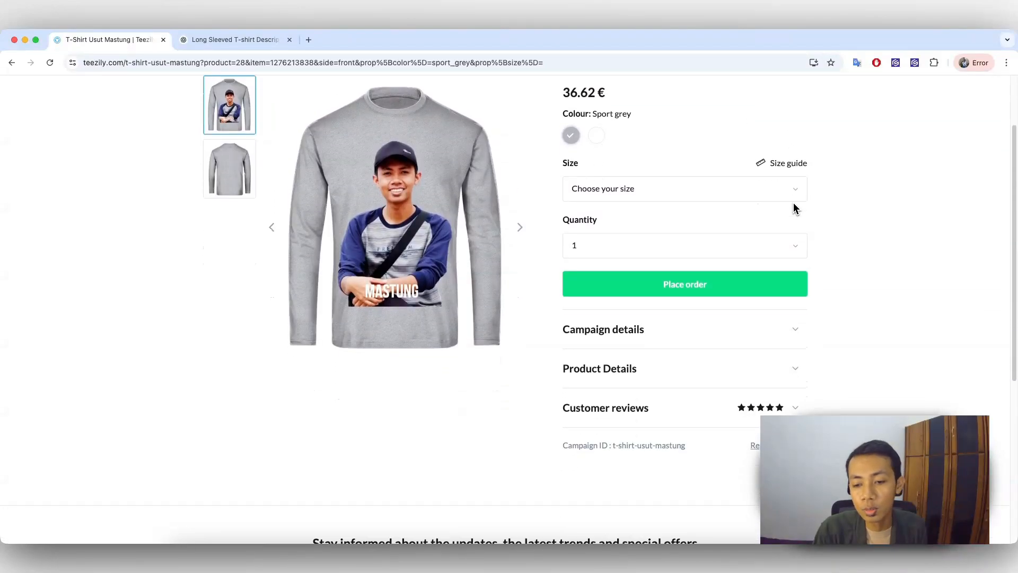
# Step: Choose size S and quantity 1 for the Sport grey long-sleeved shirt on the published product page
pyautogui.scroll(-2, 799, 207)
pyautogui.scroll(-2, 802, 209)
pyautogui.scroll(1, 817, 210)
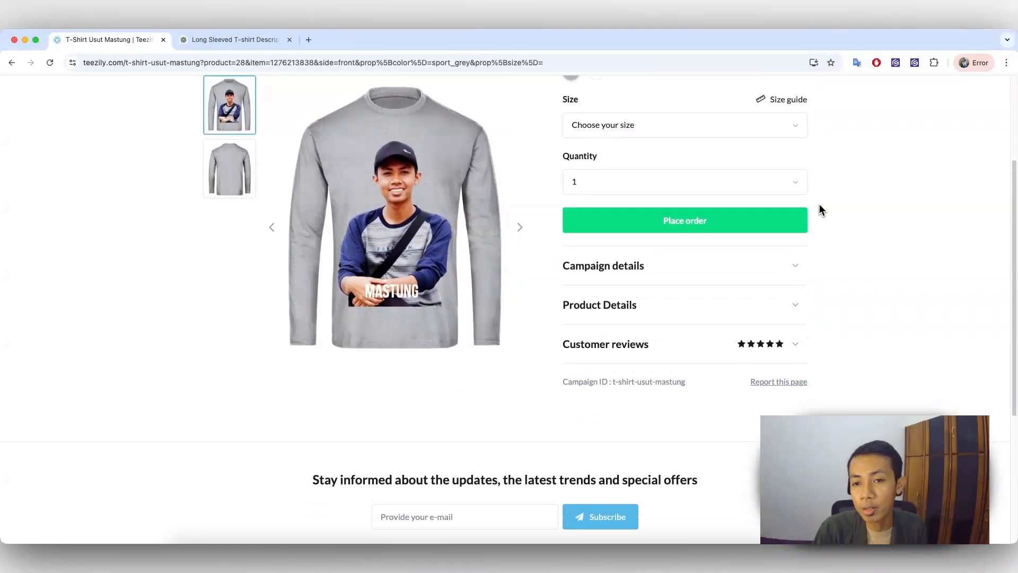
pyautogui.scroll(3, 822, 210)
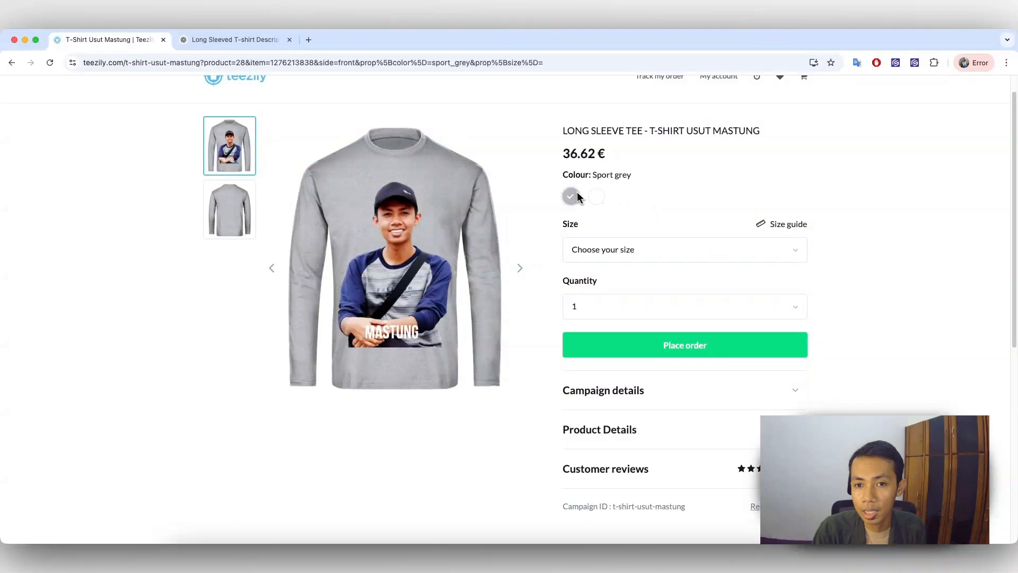
pyautogui.click(643, 250)
pyautogui.click(673, 280)
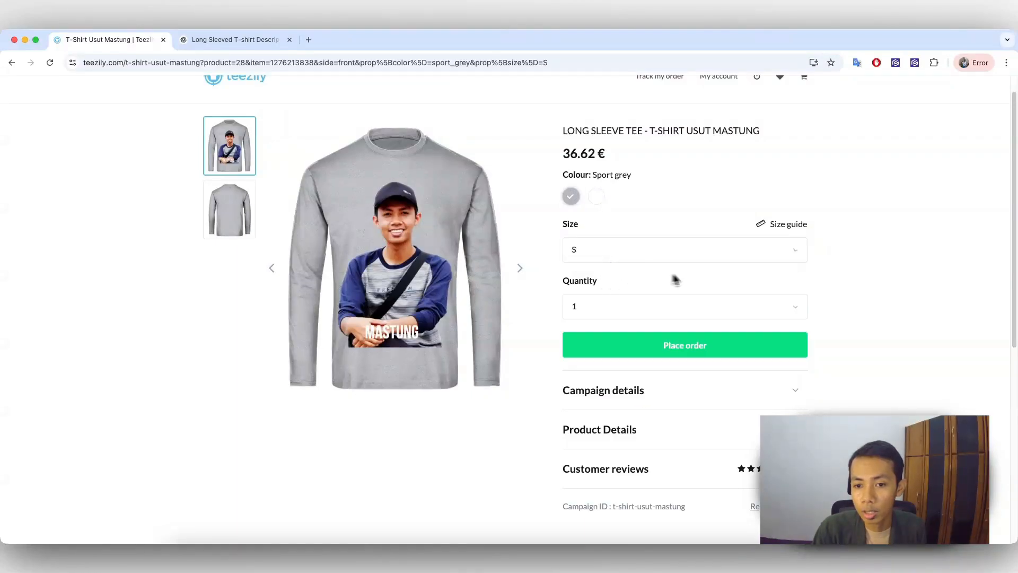
pyautogui.click(671, 307)
pyautogui.click(602, 330)
# Step: Expand the campaign details, product details and customer reviews on the product page and read through them
pyautogui.scroll(-2, 737, 327)
pyautogui.click(784, 317)
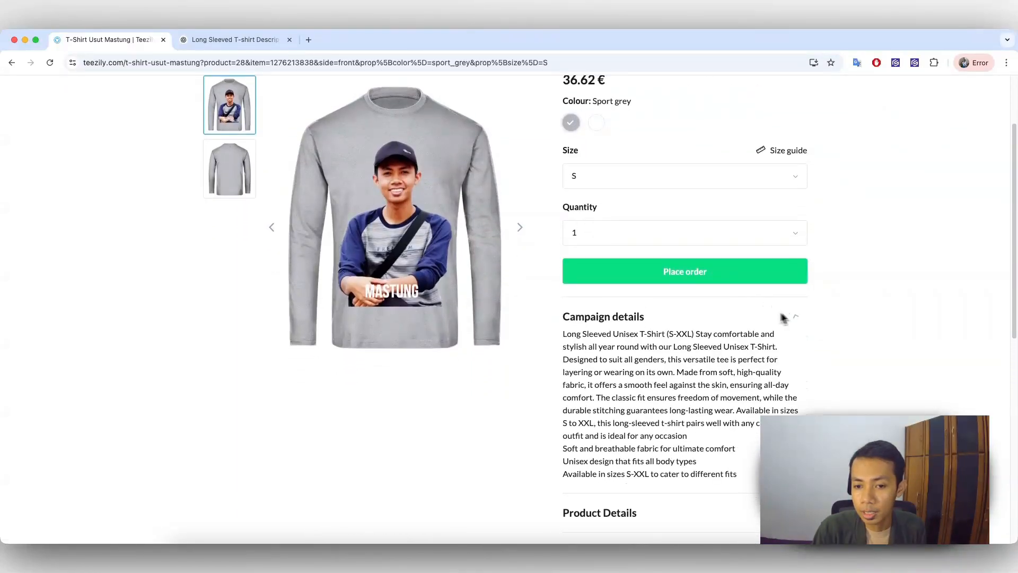
pyautogui.scroll(-1, 679, 353)
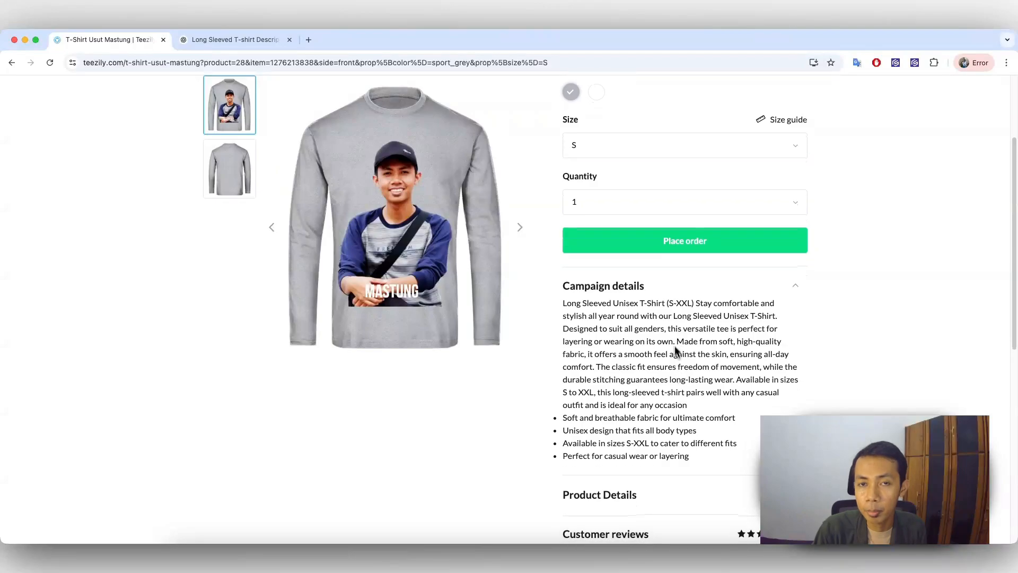
pyautogui.scroll(-3, 675, 361)
pyautogui.click(732, 371)
pyautogui.scroll(-3, 690, 397)
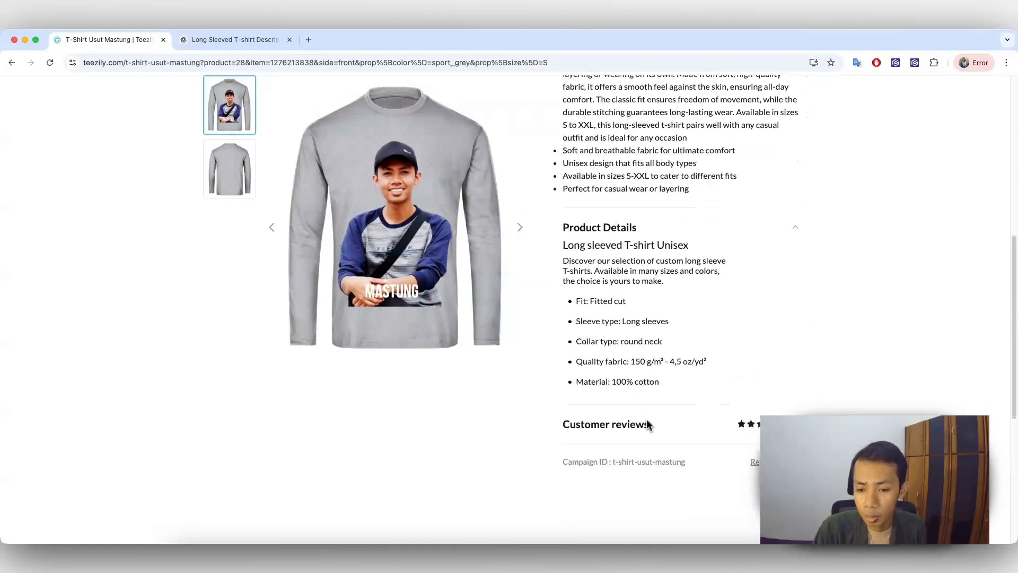
pyautogui.click(724, 424)
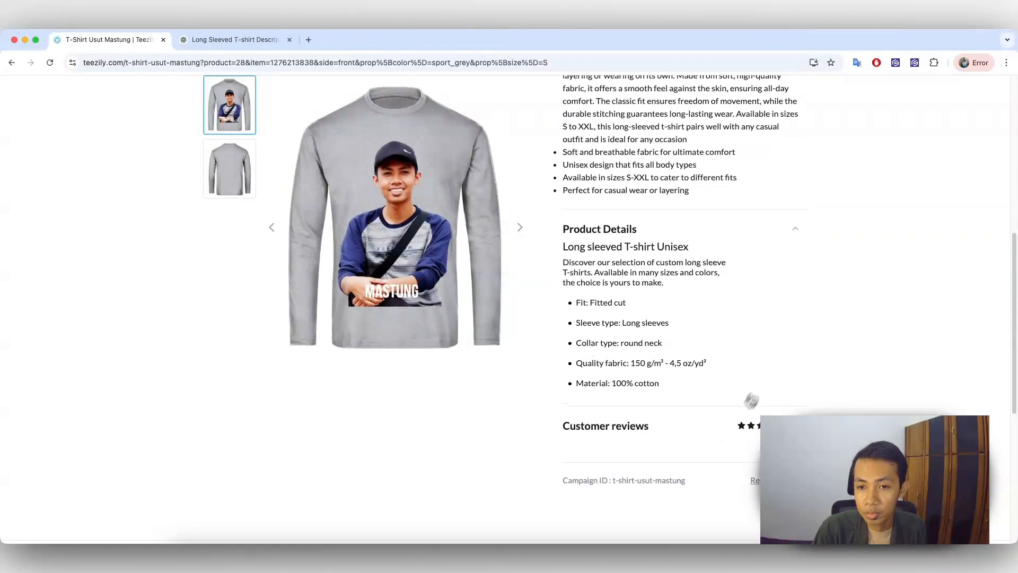
pyautogui.scroll(5, 785, 297)
pyautogui.scroll(2, 689, 201)
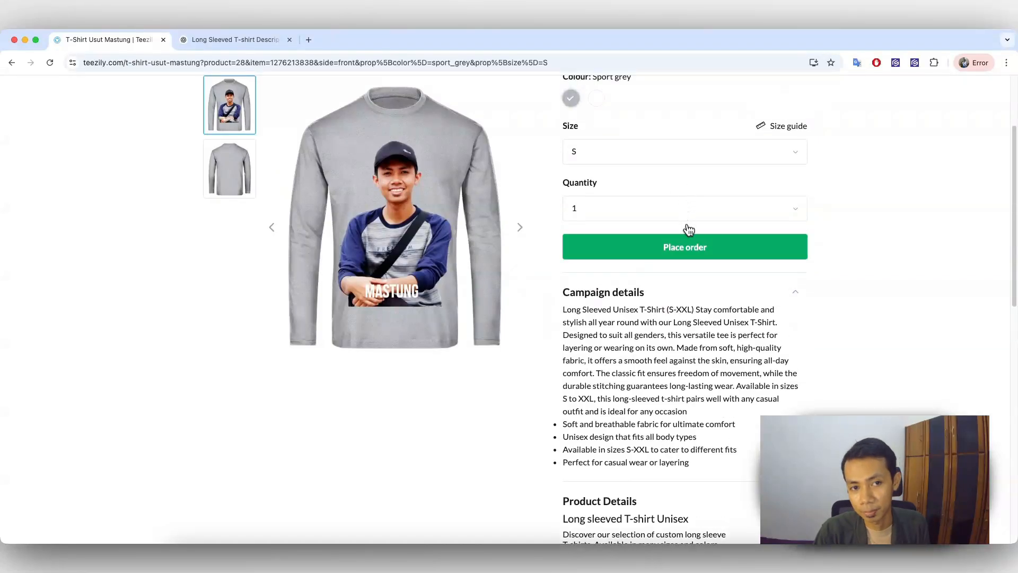
pyautogui.scroll(3, 690, 233)
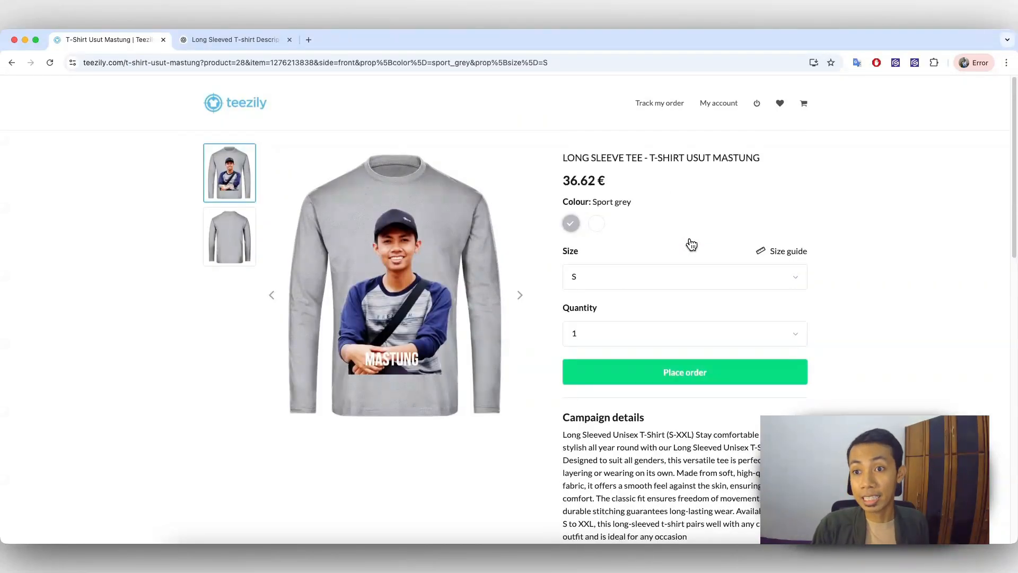
# Step: Open the account's campaigns overview and examine the revenue, the order figures and the launched T-shirt campaign's entry
pyautogui.moveTo(586, 62); pyautogui.dragTo(53, 72)
pyautogui.click(162, 151)
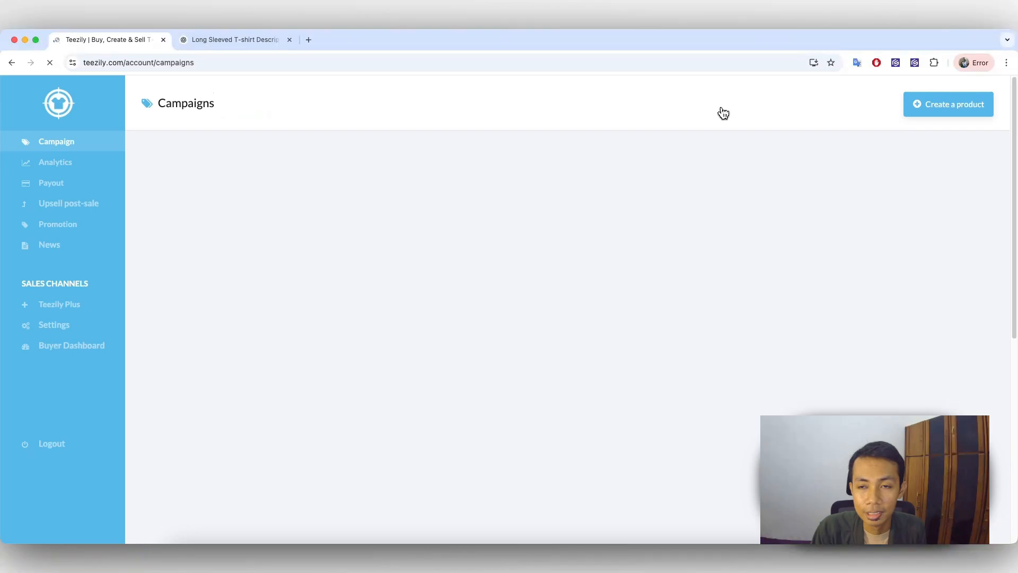
pyautogui.scroll(-1, 397, 477)
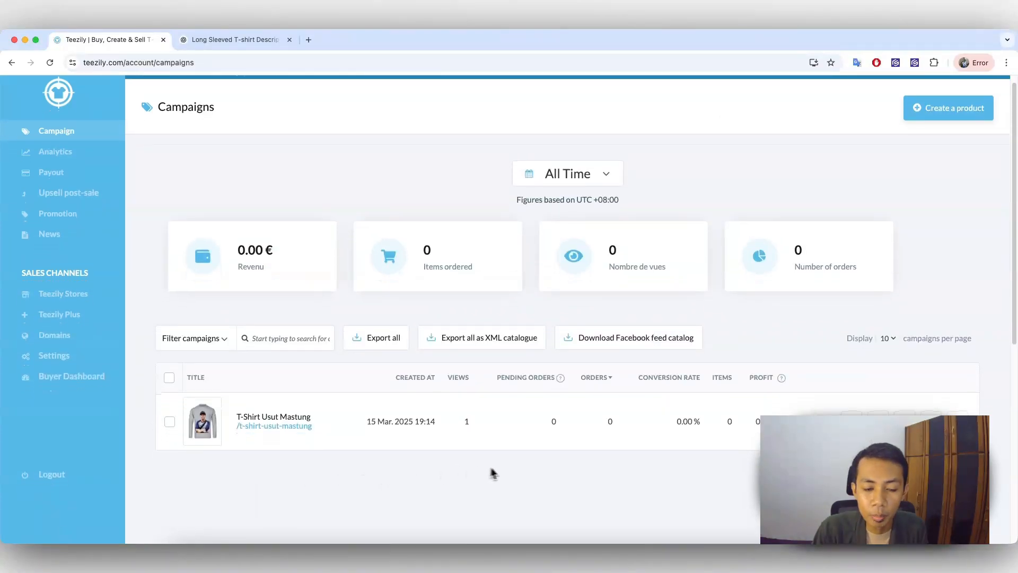
pyautogui.scroll(-3, 657, 438)
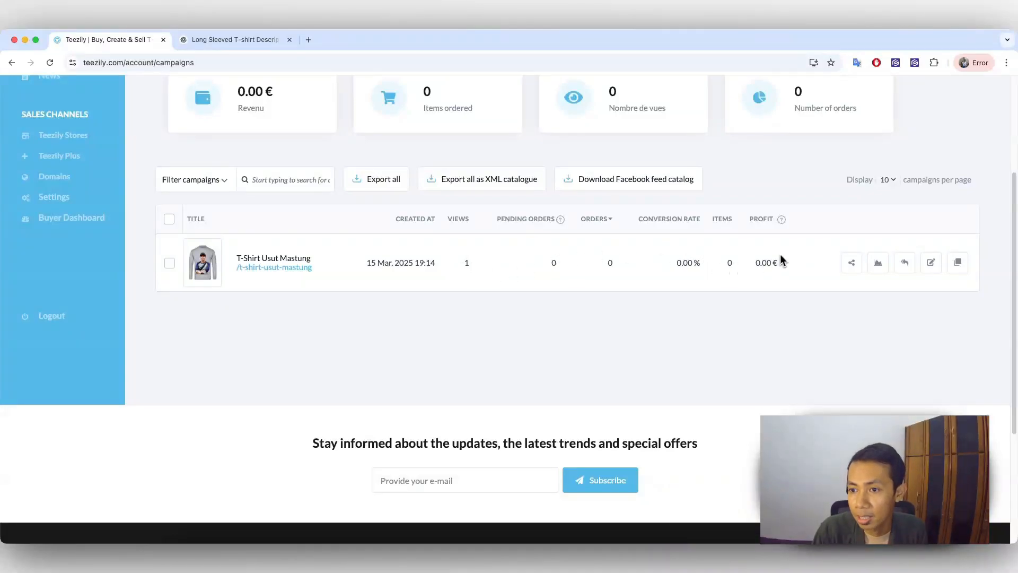
pyautogui.scroll(1, 605, 275)
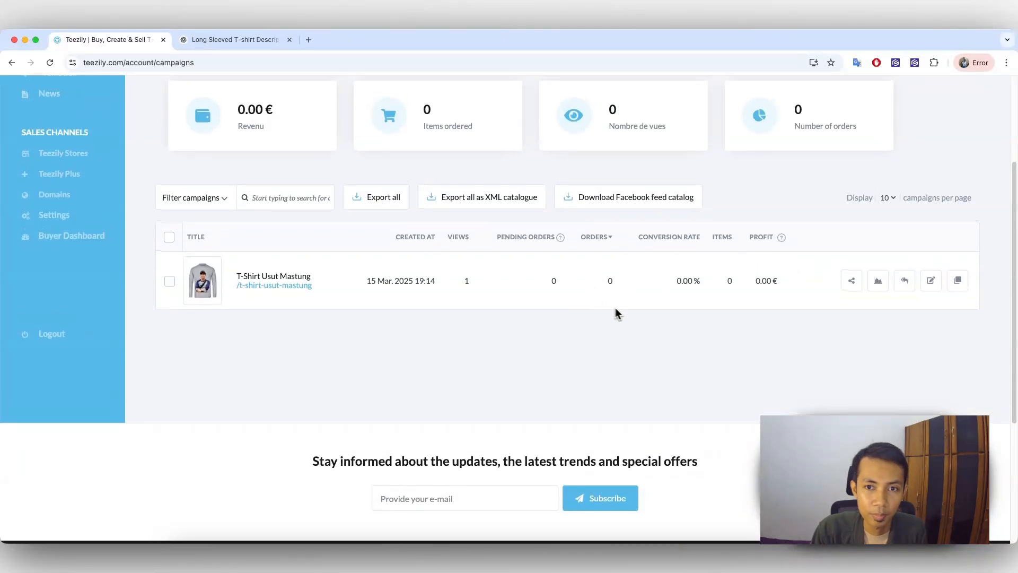
pyautogui.scroll(1, 620, 314)
pyautogui.scroll(1, 702, 289)
pyautogui.moveTo(245, 187); pyautogui.dragTo(237, 186)
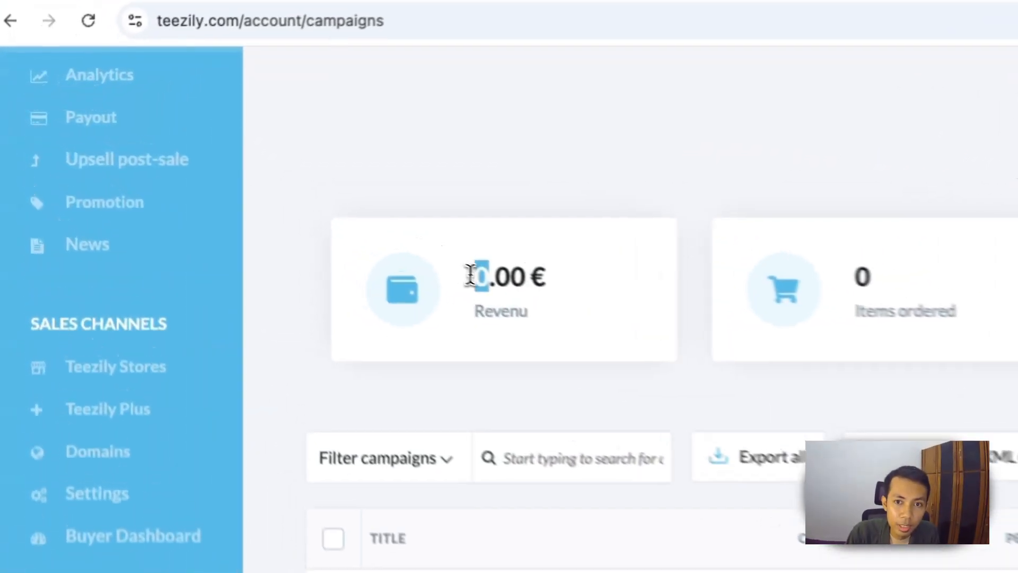
pyautogui.moveTo(471, 275); pyautogui.dragTo(553, 286)
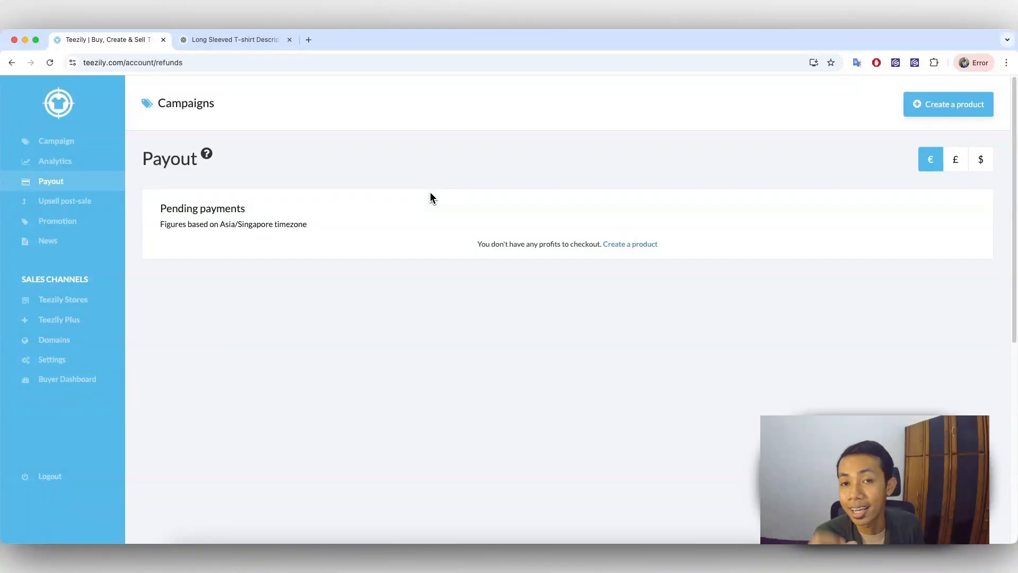
# Step: Open the account's analytics and examine the profit, orders, items, views, conversion rate and per-campaign table
pyautogui.click(56, 163)
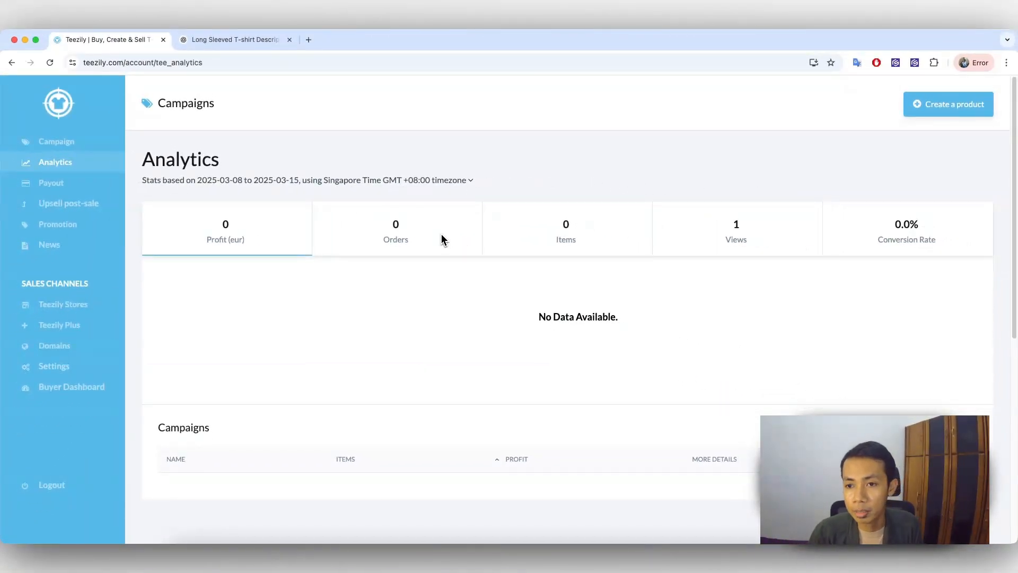
pyautogui.scroll(-4, 653, 255)
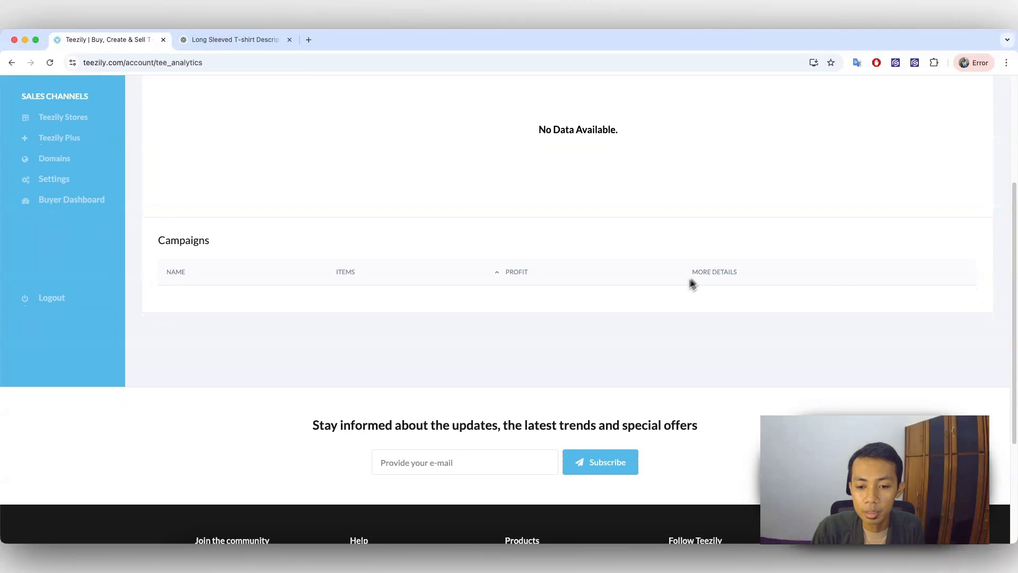
pyautogui.scroll(-1, 663, 308)
pyautogui.scroll(5, 539, 291)
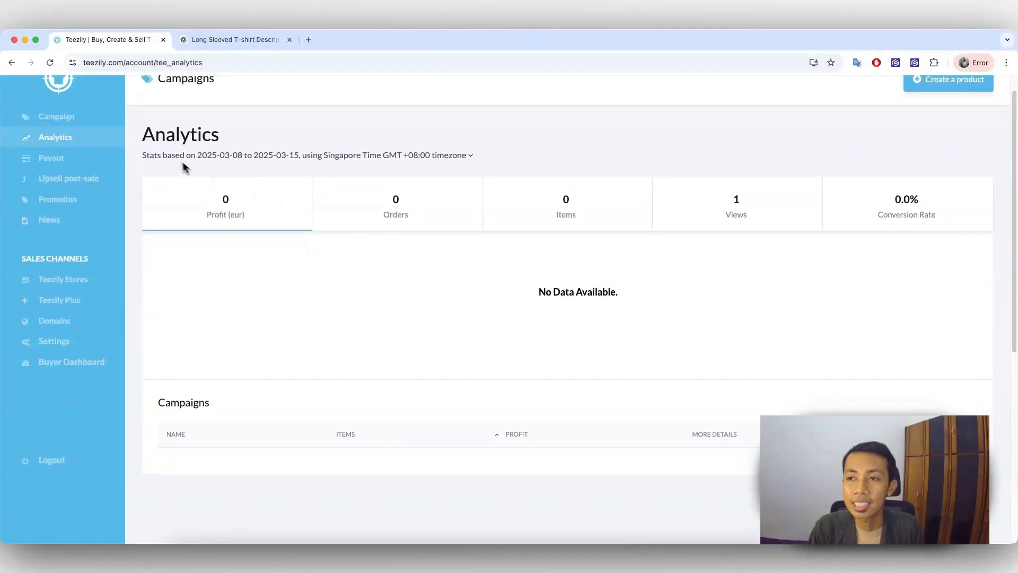
pyautogui.scroll(1, 352, 184)
pyautogui.scroll(1, 351, 184)
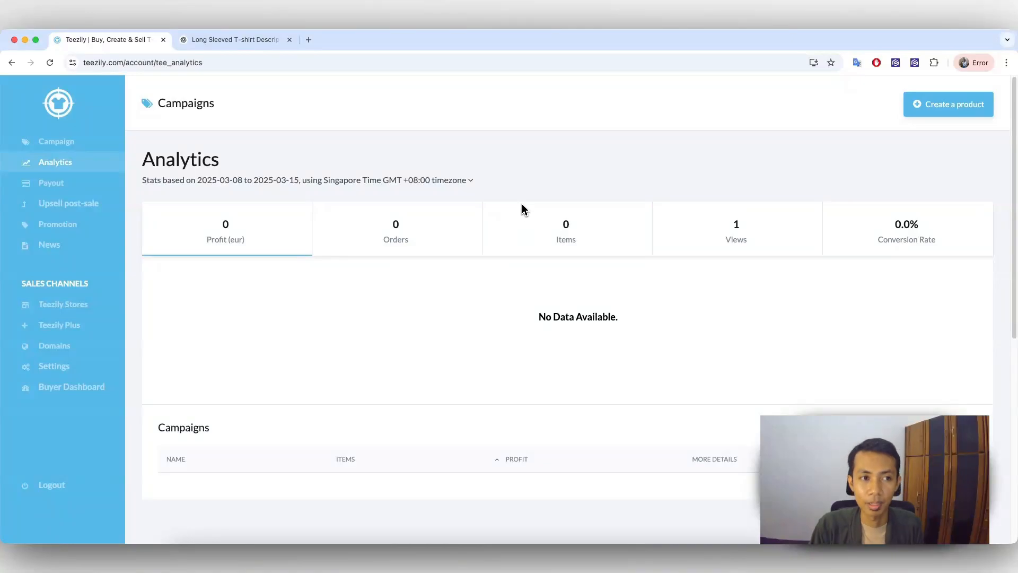